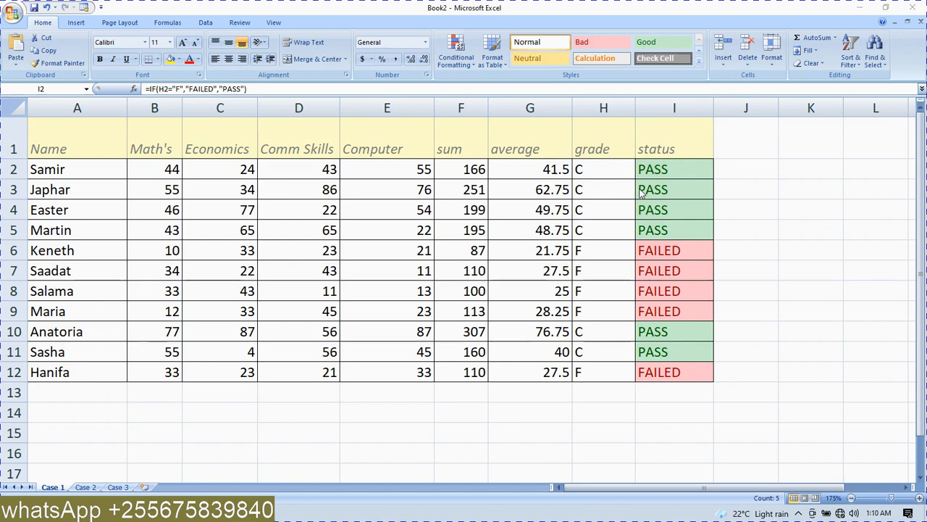
Switch to the Book1 workbook, whose sum, average, grade and status columns are empty
{"action": "left_click", "coordinate": [451, 177]}
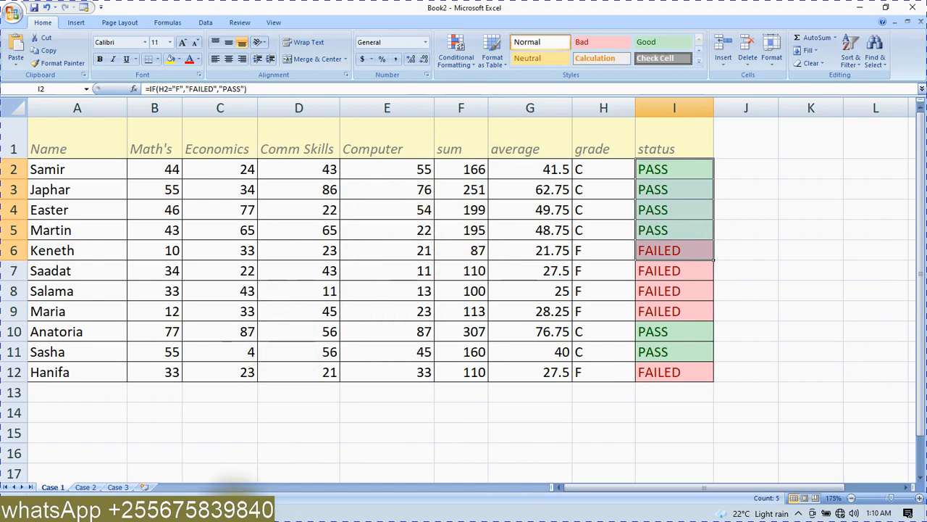
{"action": "left_click", "coordinate": [239, 511]}
{"action": "left_click", "coordinate": [287, 463]}
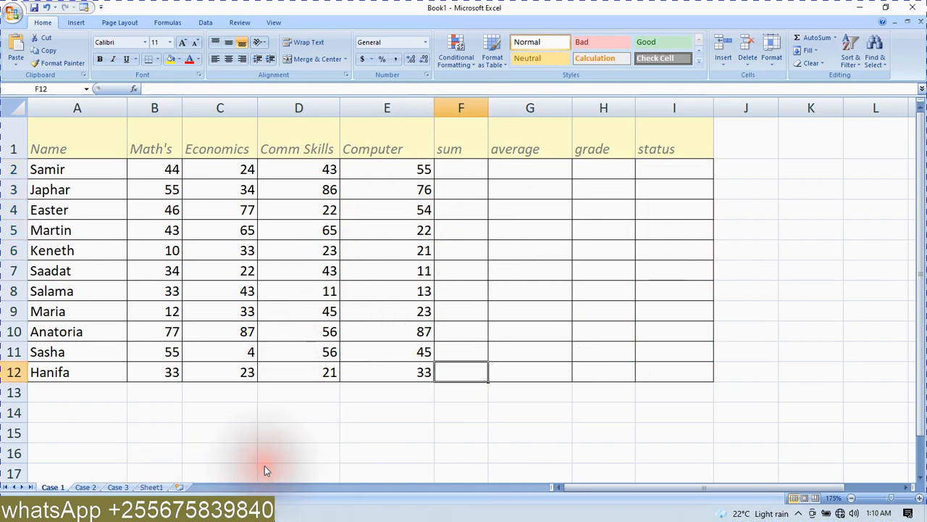
Switch to the untitled Notepad note and place it as a smaller window over the lower part of the worksheet
{"action": "left_click", "coordinate": [281, 512]}
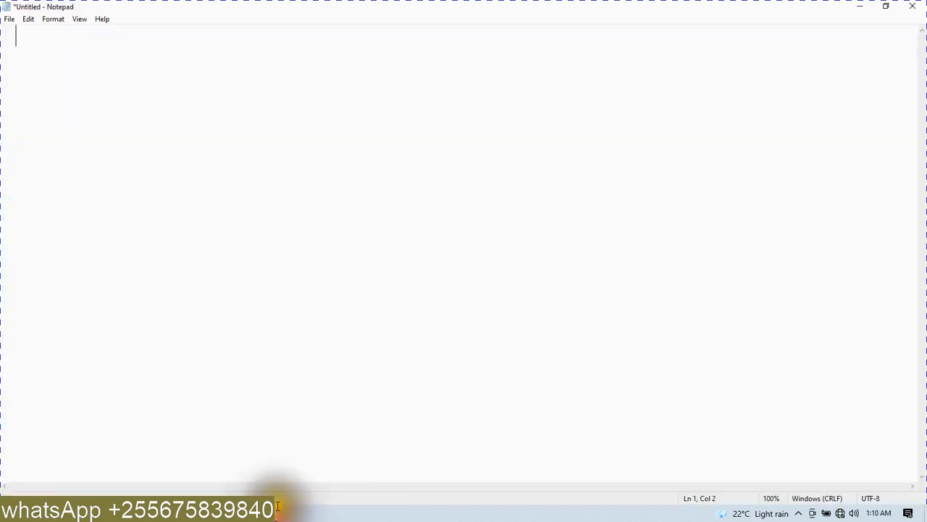
{"action": "left_click_drag", "start_coordinate": [408, 17], "coordinate": [290, 360]}
{"action": "left_click", "coordinate": [155, 389]}
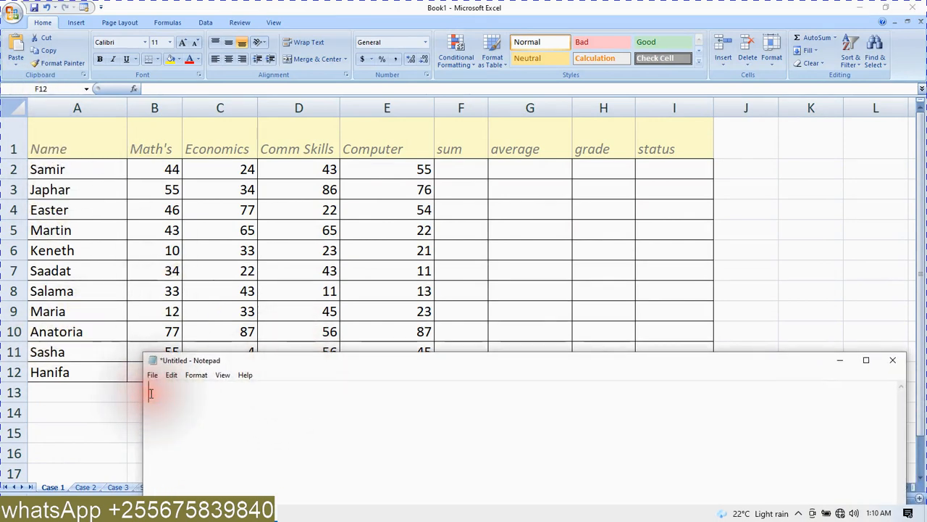
{"action": "left_click_drag", "start_coordinate": [401, 359], "coordinate": [472, 375]}
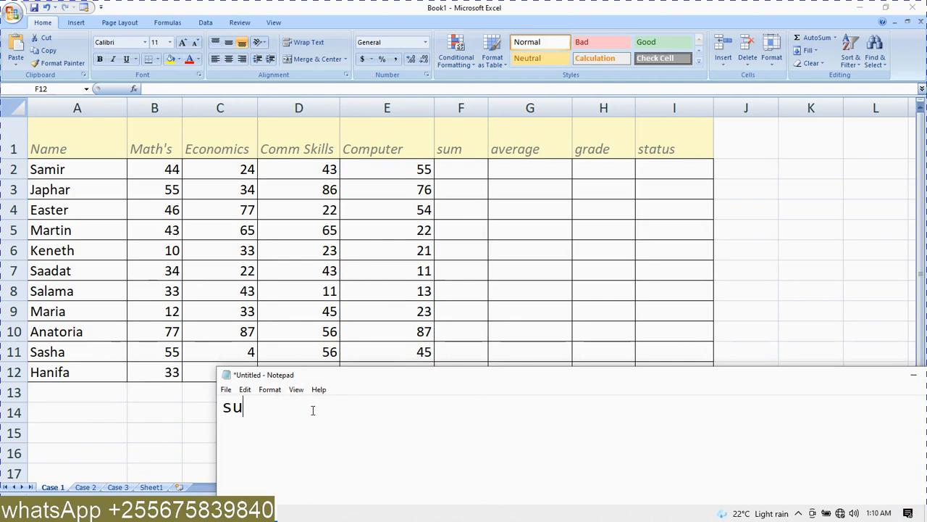
Write =sum() in the Notepad note and move its window higher over the worksheet
{"action": "type", "text": "sum("}
{"action": "left_click", "coordinate": [223, 408]}
{"action": "type", "text": "="}
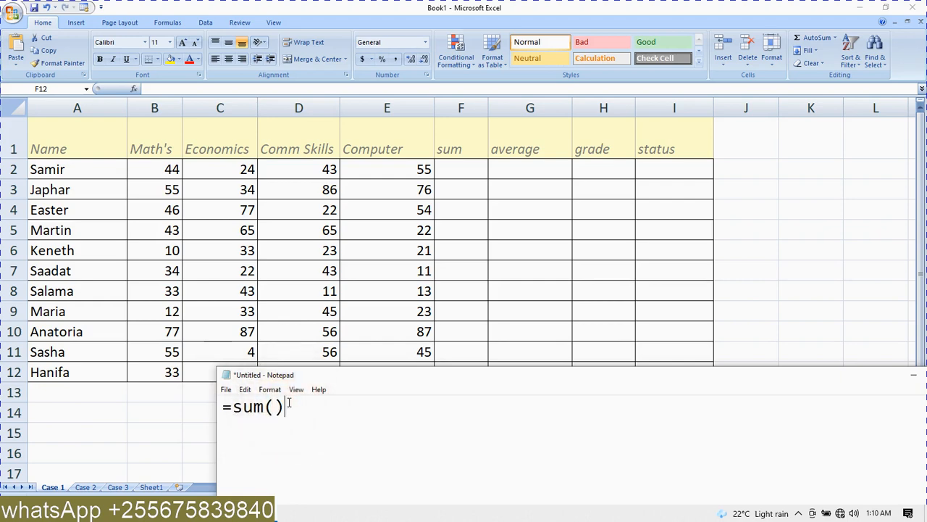
{"action": "left_click", "coordinate": [331, 365]}
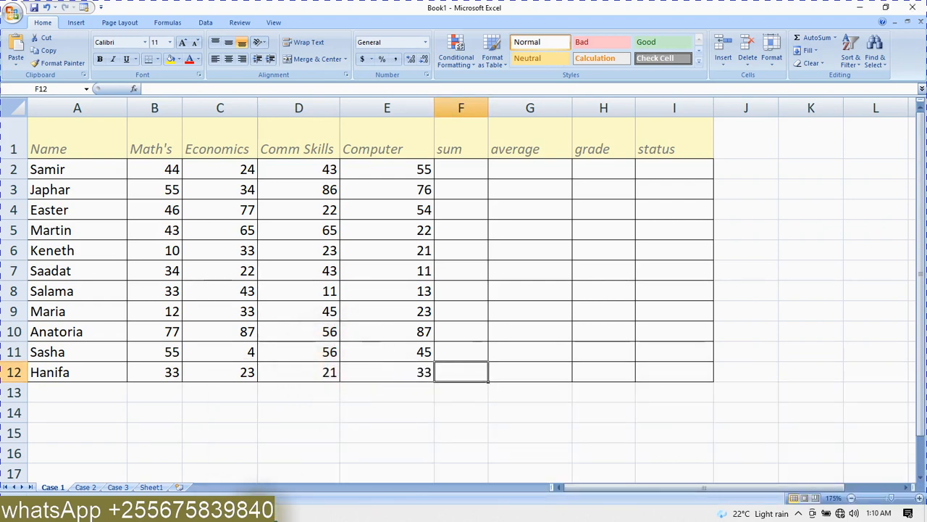
{"action": "left_click", "coordinate": [273, 511]}
{"action": "left_click_drag", "start_coordinate": [333, 368], "coordinate": [352, 278]}
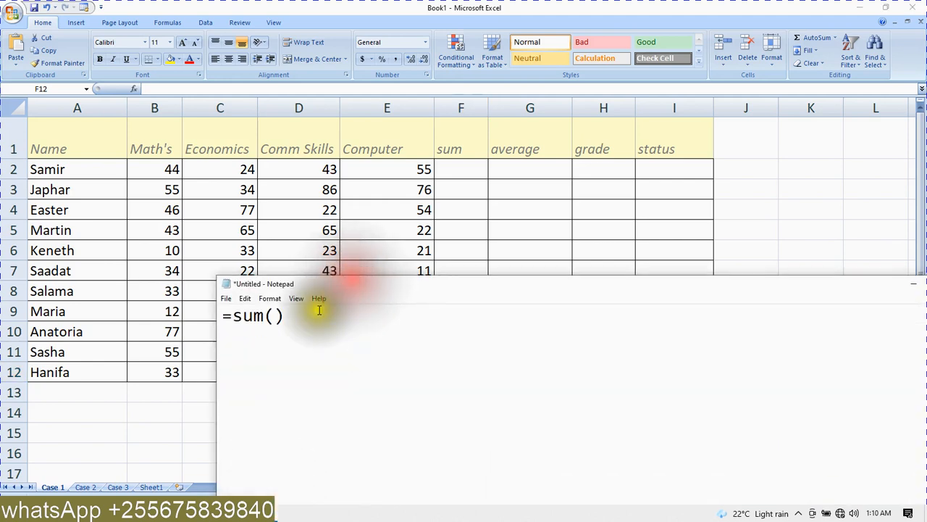
Copy =sum() from the Notepad note into cell F2 of the worksheet and widen column F
{"action": "left_click_drag", "start_coordinate": [284, 315], "coordinate": [242, 331]}
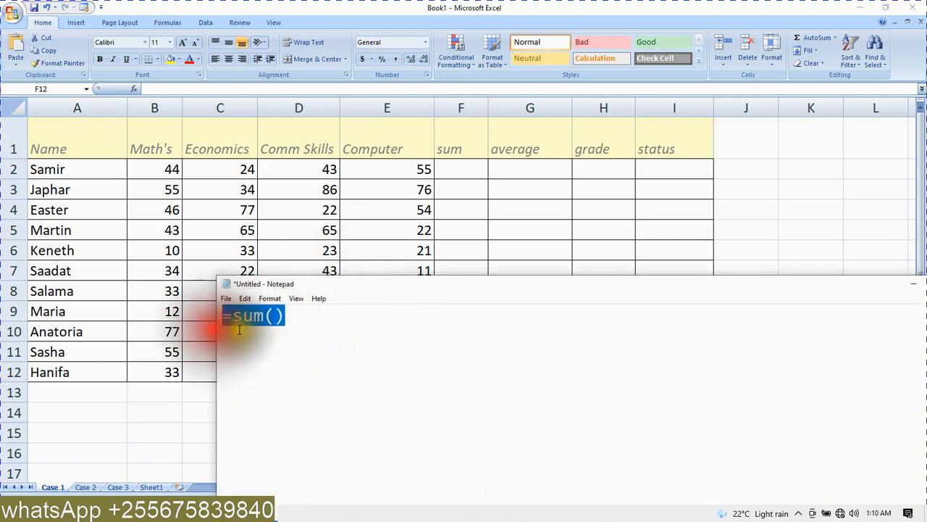
{"action": "left_click", "coordinate": [296, 316]}
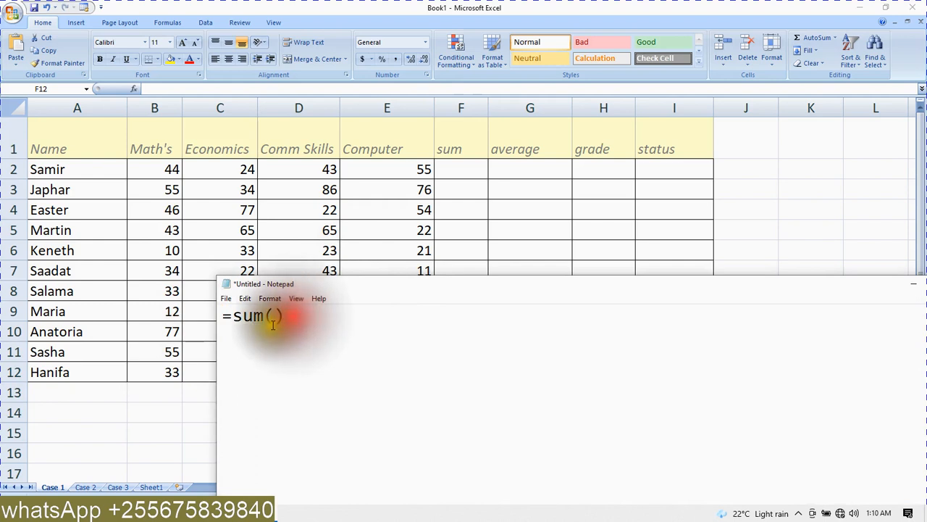
{"action": "left_click", "coordinate": [274, 317]}
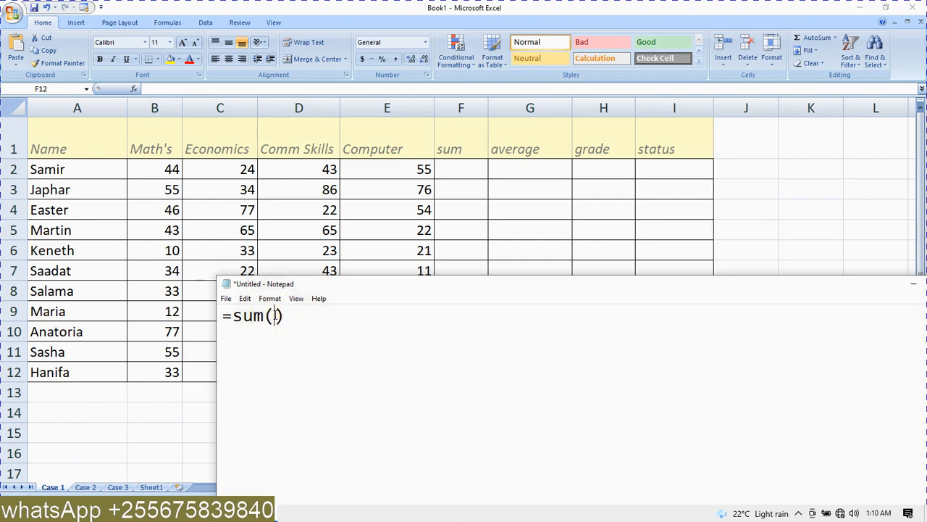
{"action": "left_click_drag", "start_coordinate": [284, 316], "coordinate": [219, 318]}
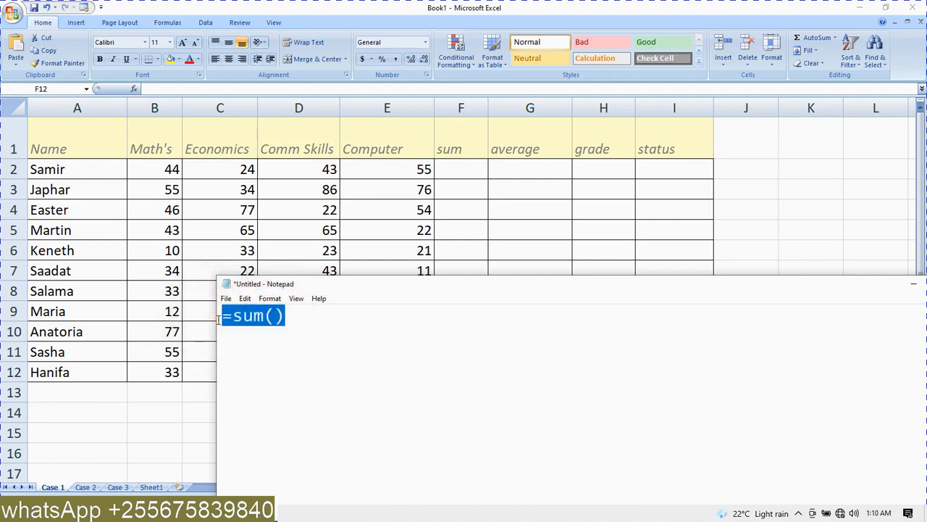
{"action": "left_click", "coordinate": [459, 169]}
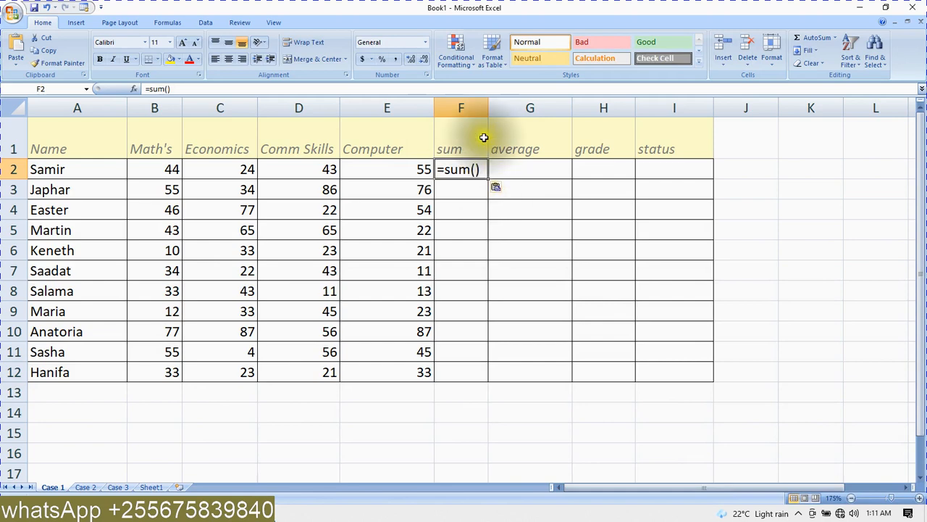
{"action": "left_click_drag", "start_coordinate": [488, 108], "coordinate": [554, 108]}
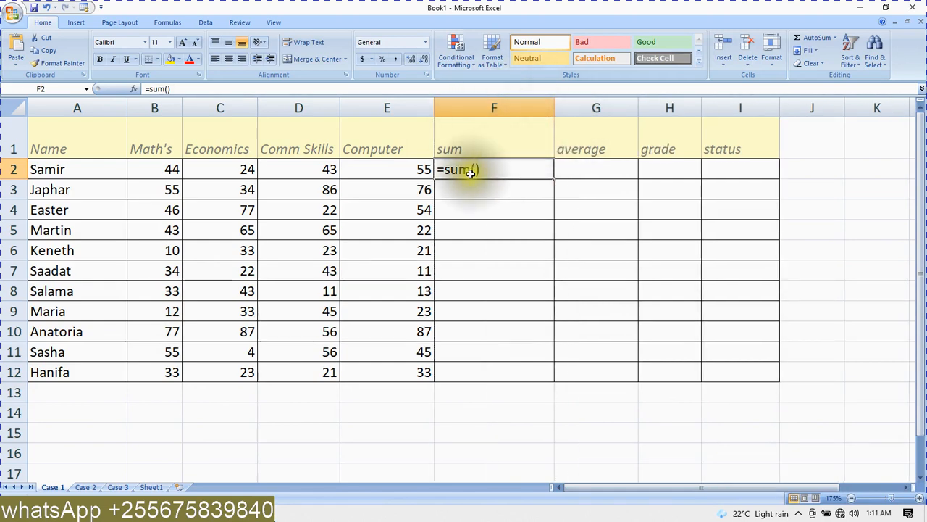
Give the sum formula in F2 the range B2:e2 so that it reads =sum(B2:e2)
{"action": "double_click", "coordinate": [475, 170]}
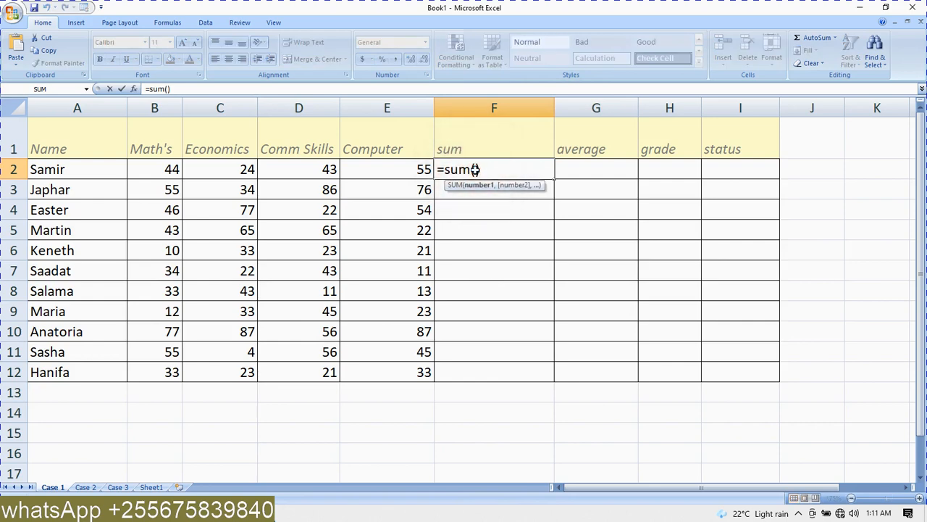
{"action": "left_click", "coordinate": [163, 170]}
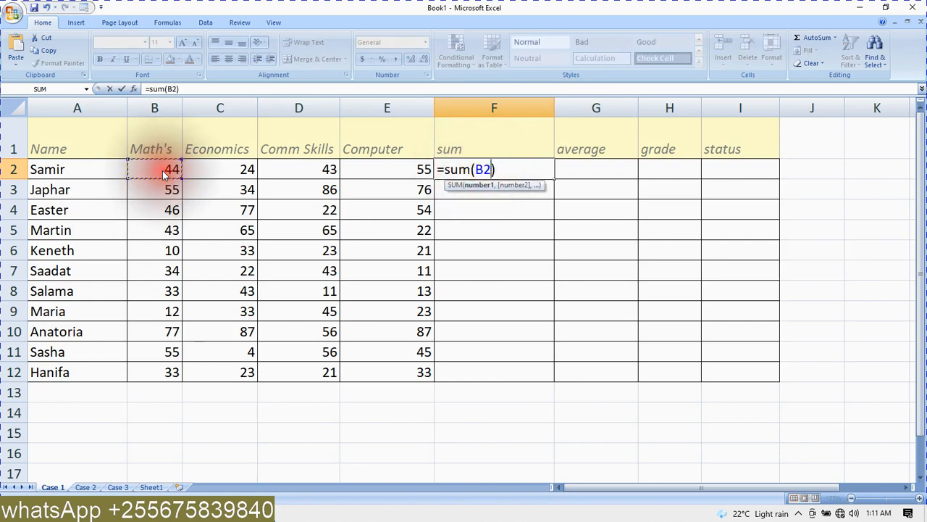
{"action": "type", "text": ":"}
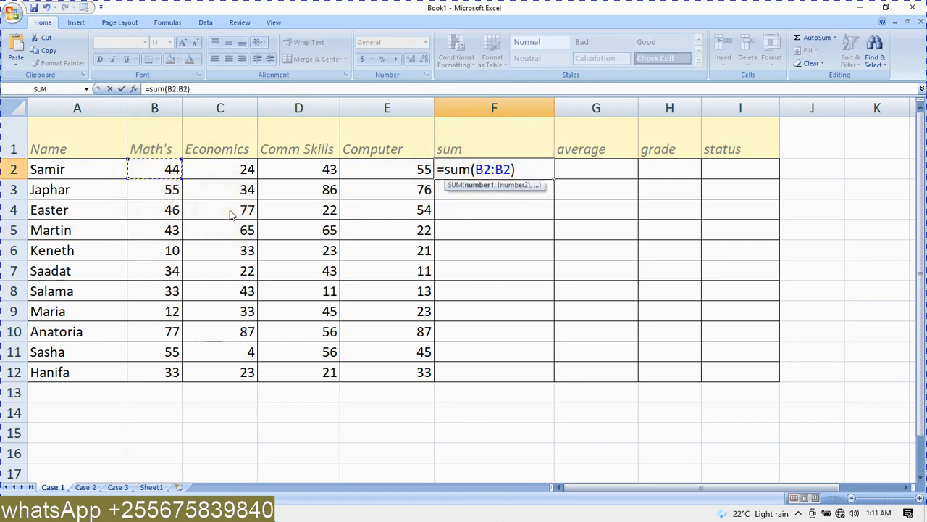
{"action": "type", "text": "B"}
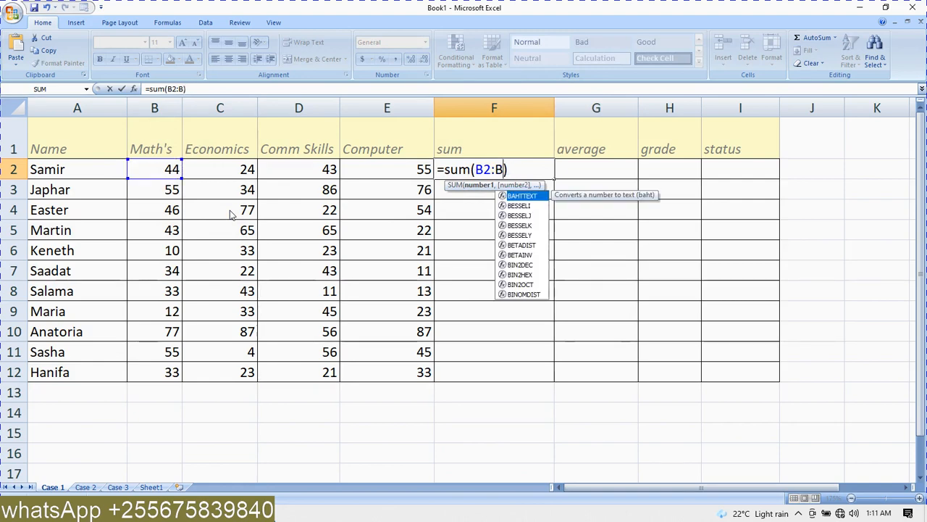
{"action": "type", "text": "e"}
{"action": "key", "text": "BackSpace"}
{"action": "key", "text": "BackSpace"}
{"action": "type", "text": "e2"}
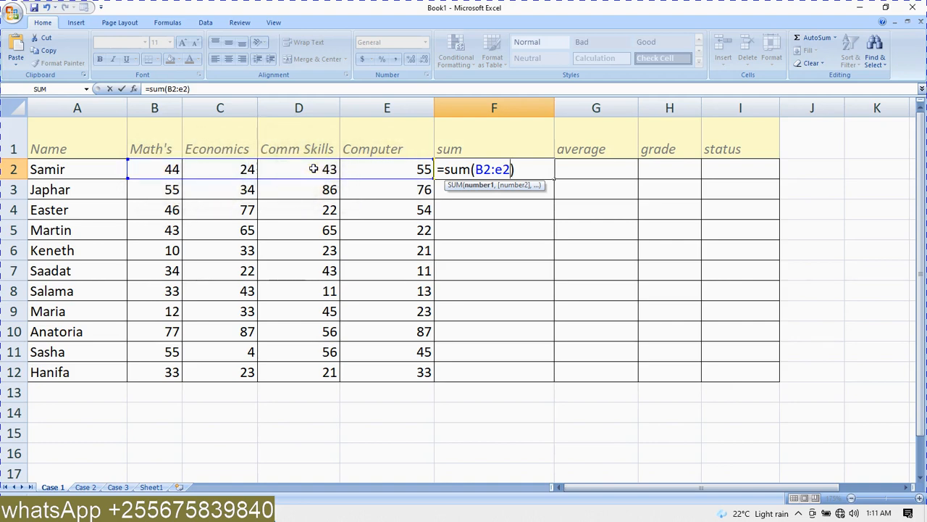
Rewrite the F2 formula with individual cell references as =sum(B2+C2+D2+E2)
{"action": "key", "text": "BackSpace"}
{"action": "key", "text": "BackSpace"}
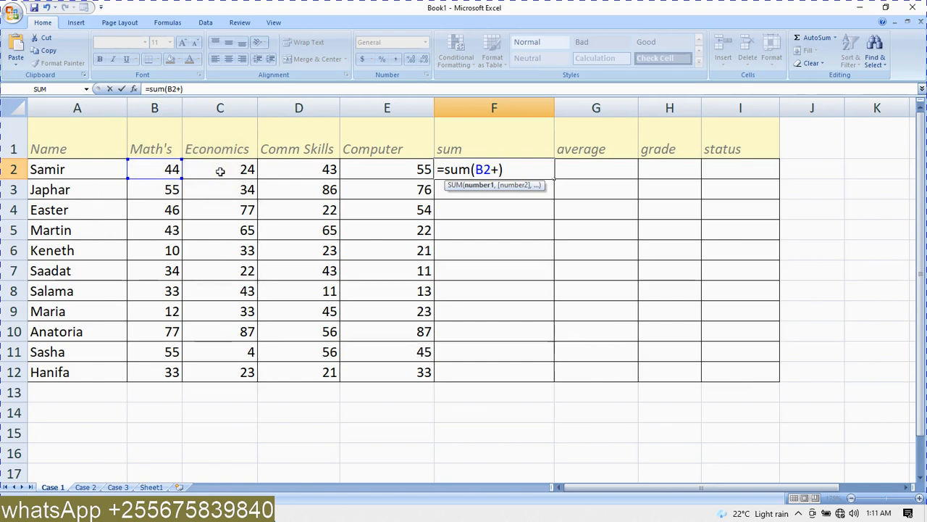
{"action": "left_click", "coordinate": [220, 171]}
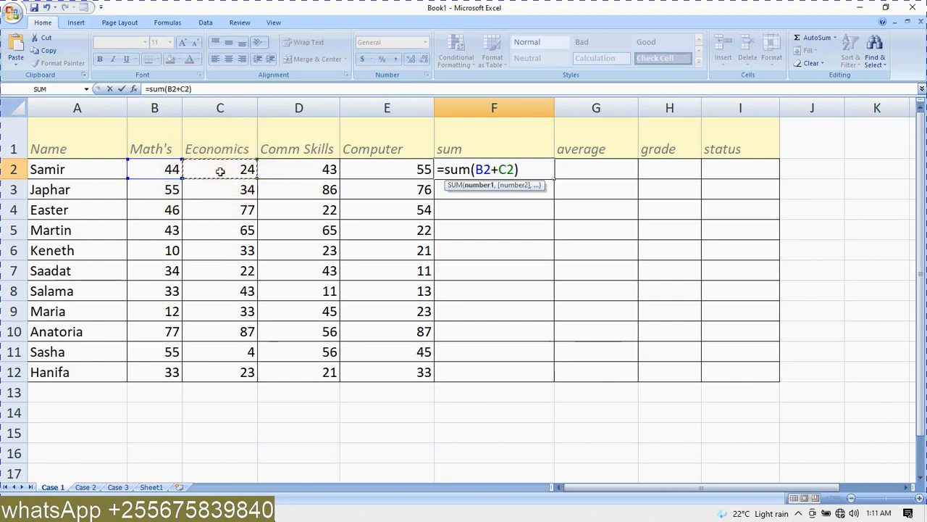
{"action": "left_click", "coordinate": [299, 167]}
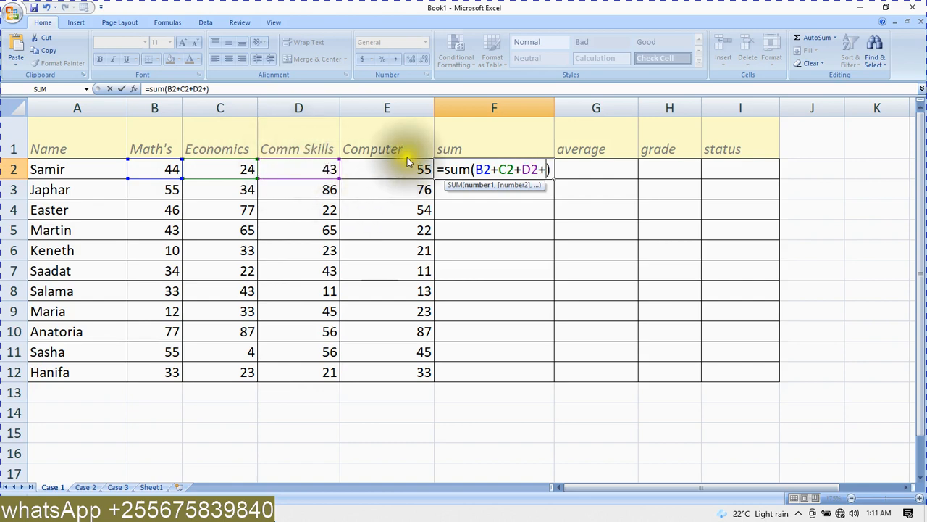
{"action": "left_click", "coordinate": [393, 172]}
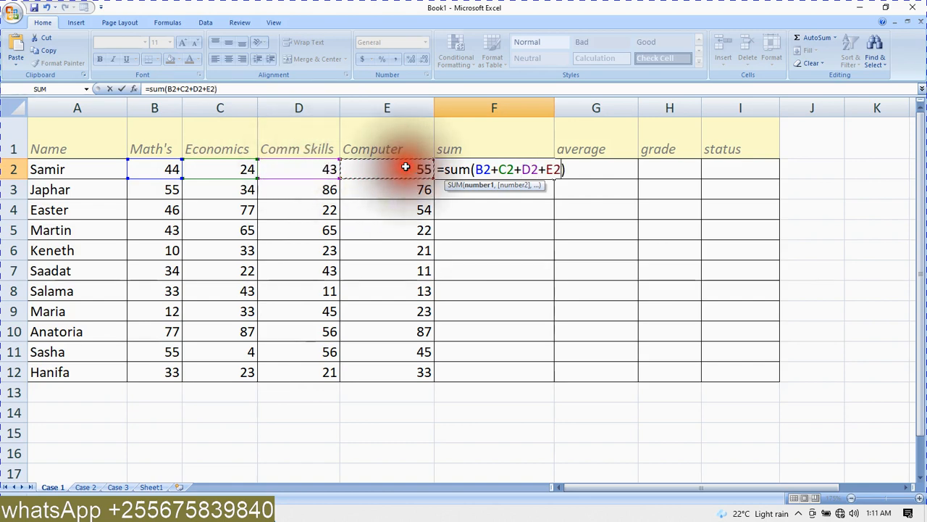
{"action": "left_click", "coordinate": [573, 171]}
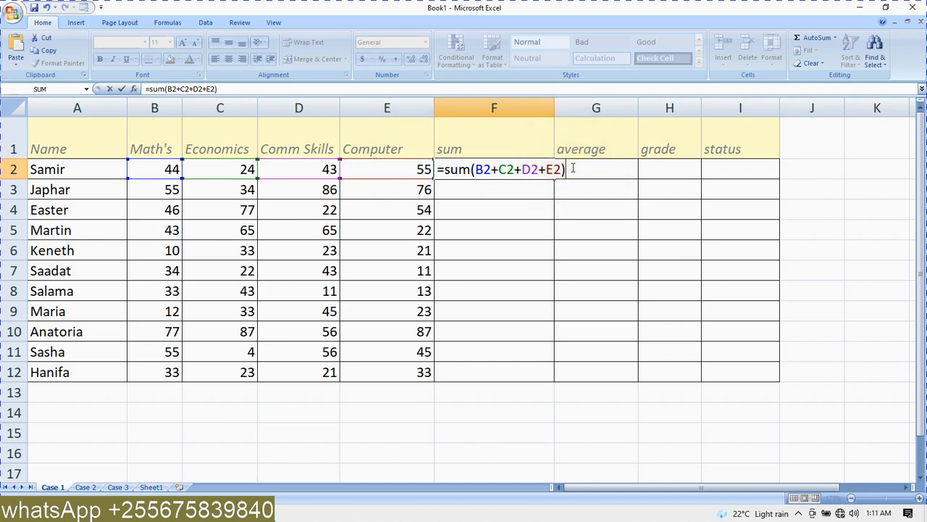
Change the F2 formula to =sum(B2:E2) and fill it down the sum column through F12
{"action": "left_click_drag", "start_coordinate": [564, 169], "coordinate": [495, 169]}
{"action": "key", "text": "BackSpace"}
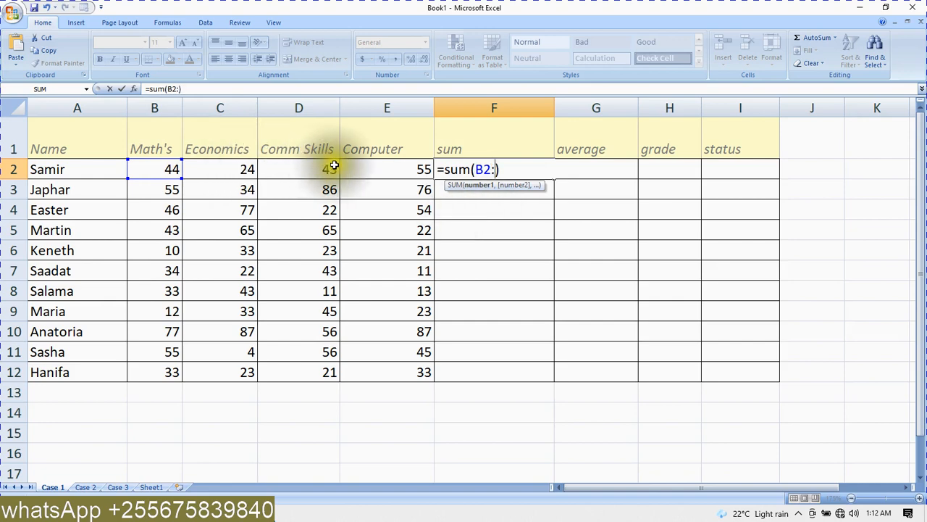
{"action": "left_click", "coordinate": [374, 167]}
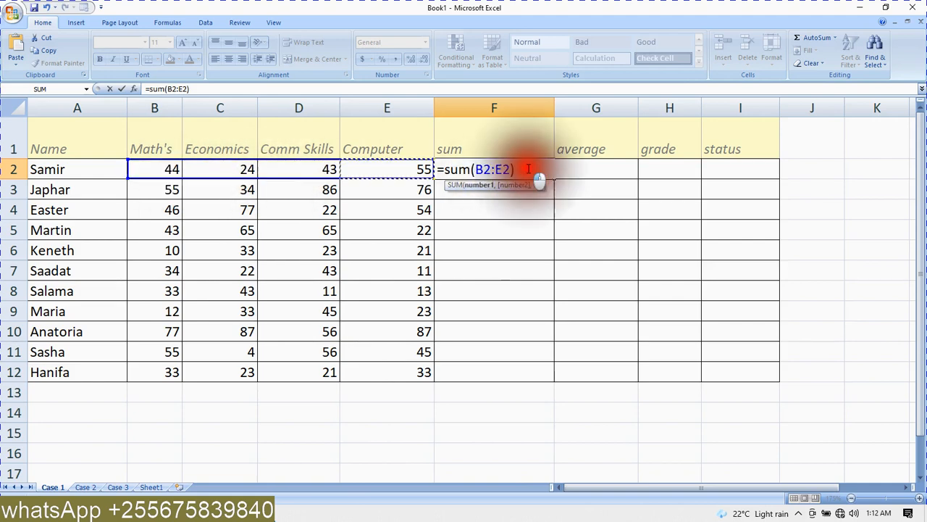
{"action": "key", "text": "Return"}
{"action": "left_click", "coordinate": [551, 174]}
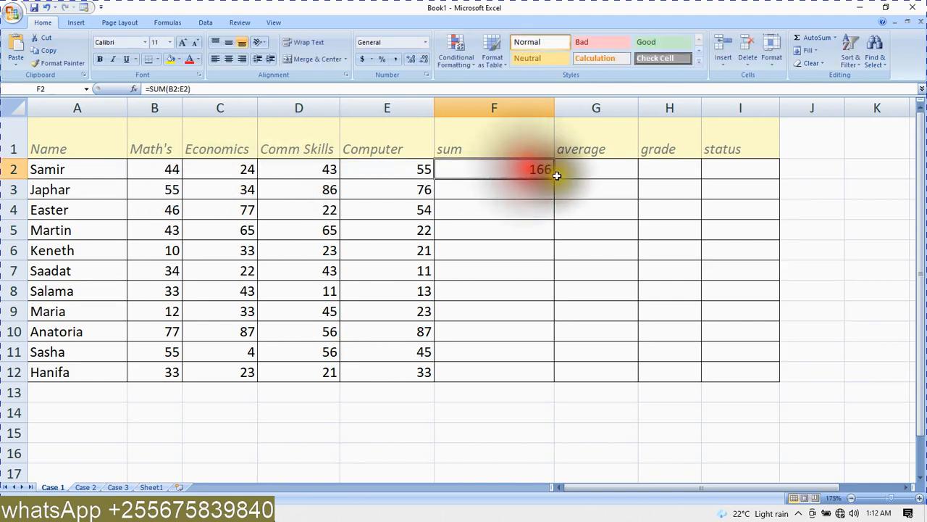
{"action": "left_click_drag", "start_coordinate": [555, 179], "coordinate": [550, 380]}
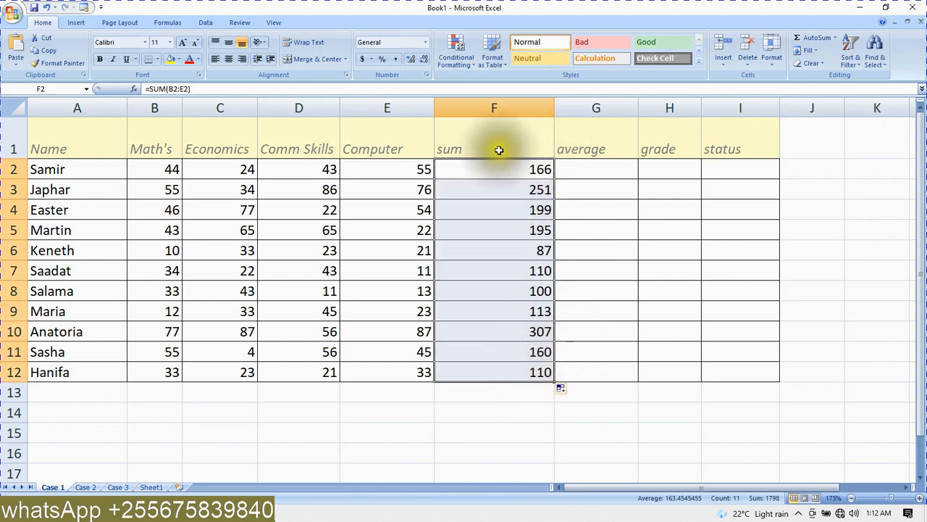
Enter the formula =F2/4 in cell G2 to calculate the first student's average
{"action": "left_click", "coordinate": [591, 167]}
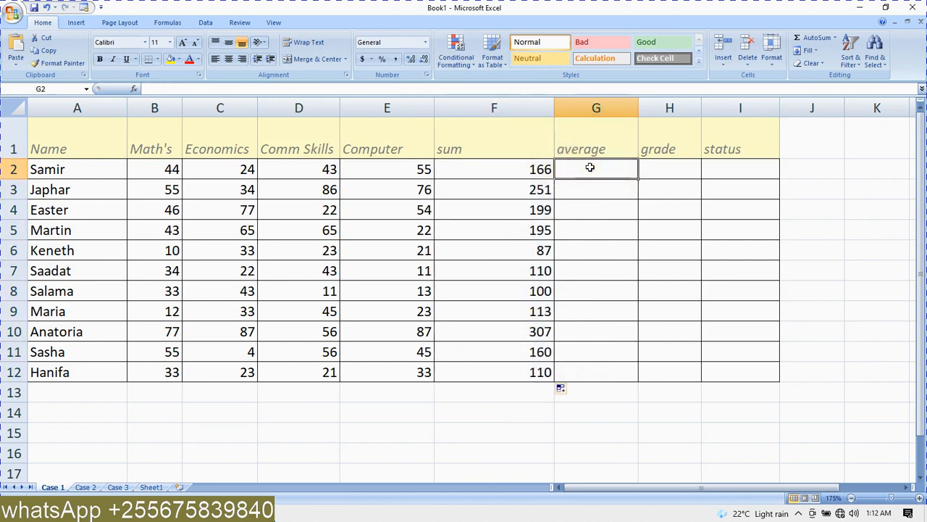
{"action": "left_click", "coordinate": [522, 173]}
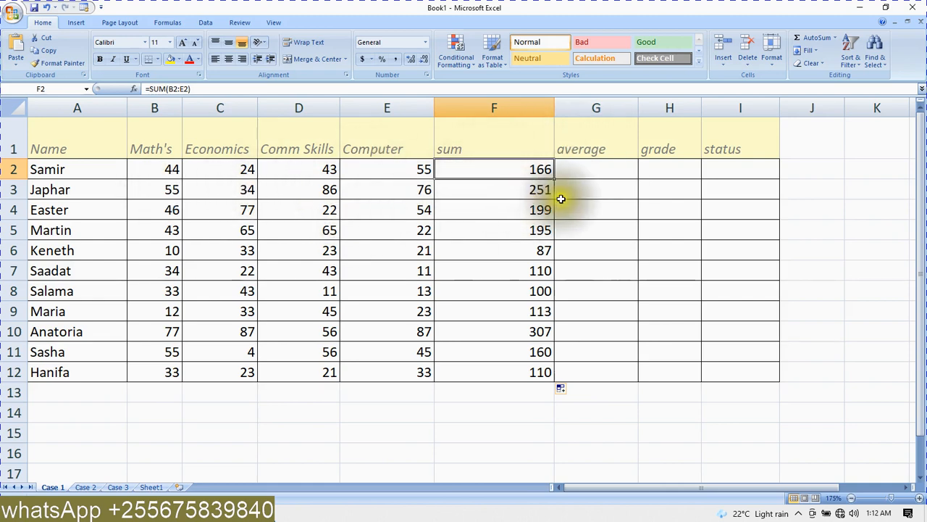
{"action": "left_click", "coordinate": [571, 169]}
{"action": "type", "text": "="}
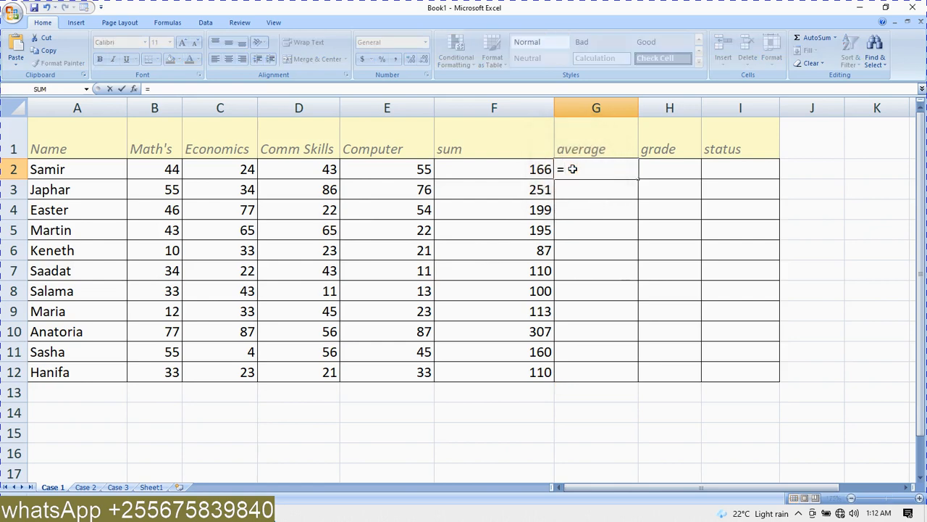
{"action": "left_click", "coordinate": [500, 169]}
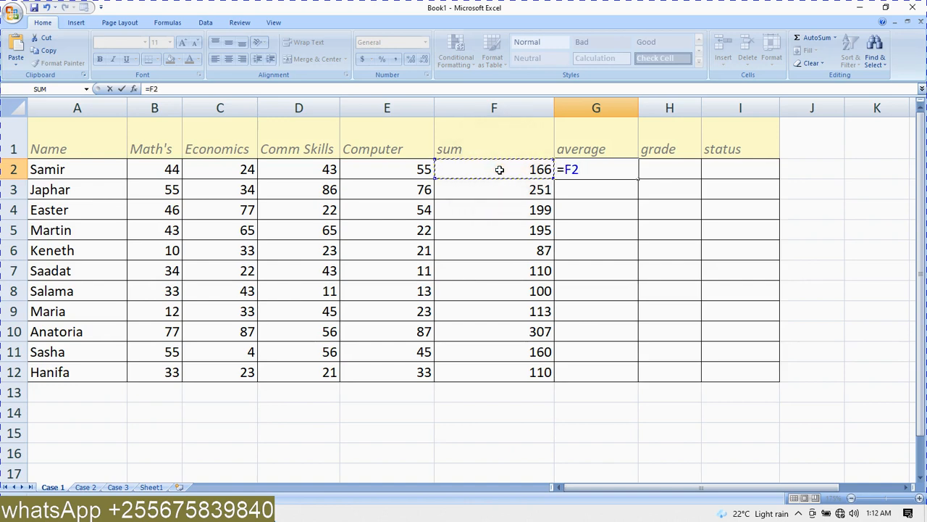
{"action": "type", "text": "/4"}
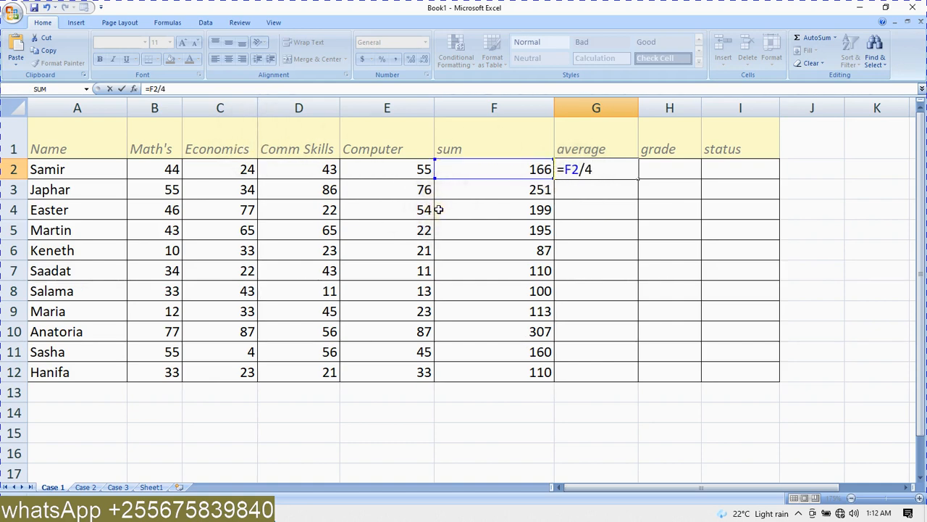
{"action": "key", "text": "Return"}
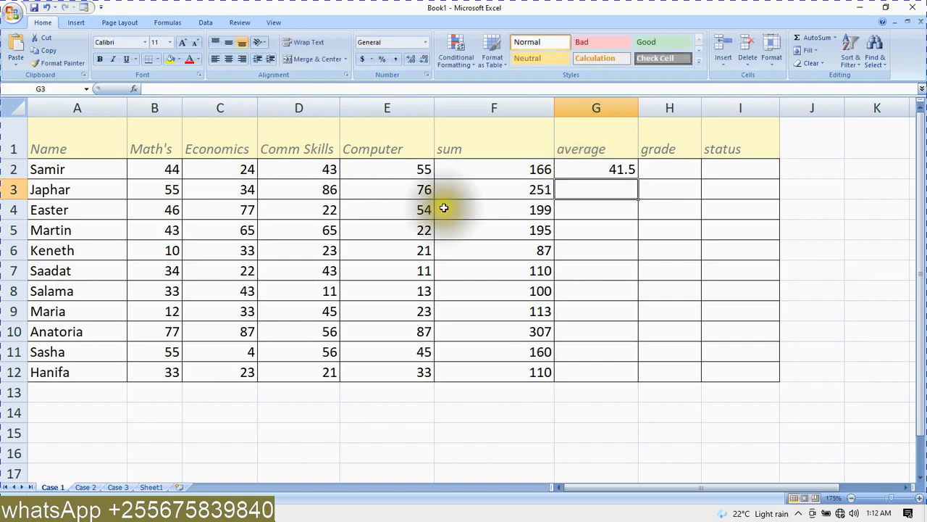
Fill the average formula from G2 down the average column through G12
{"action": "left_click", "coordinate": [627, 174]}
{"action": "left_click_drag", "start_coordinate": [638, 180], "coordinate": [637, 179]}
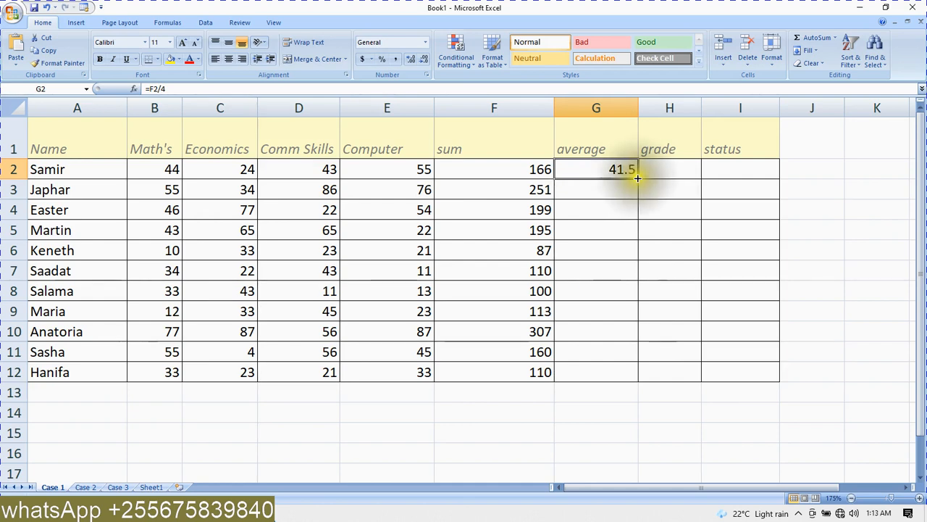
{"action": "left_click_drag", "start_coordinate": [637, 178], "coordinate": [637, 178]}
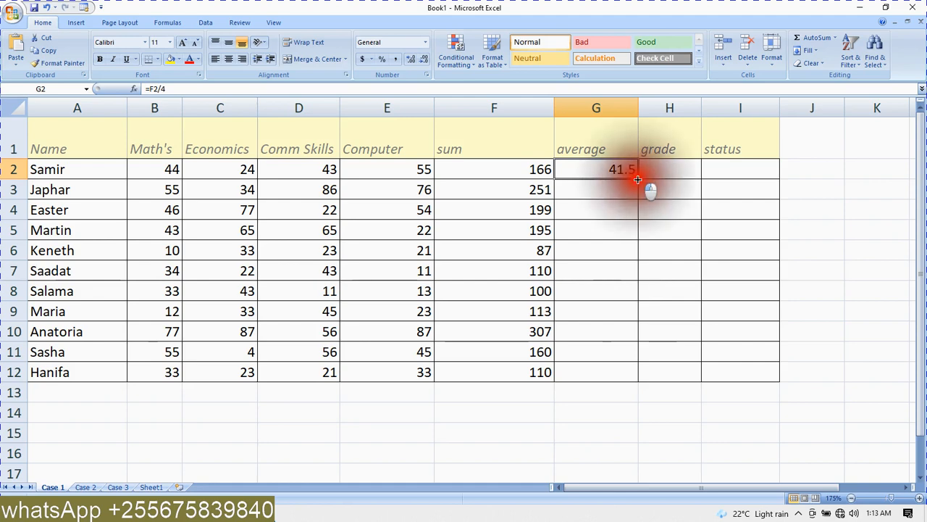
{"action": "left_click_drag", "start_coordinate": [637, 181], "coordinate": [630, 376]}
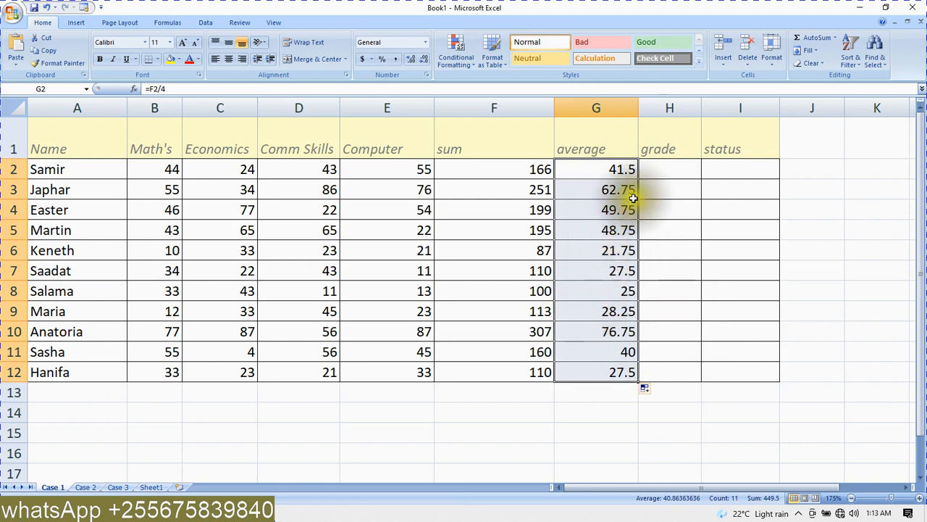
Select grade cell H2, switch to the Notepad draft and delete its =sum() text
{"action": "left_click", "coordinate": [660, 172]}
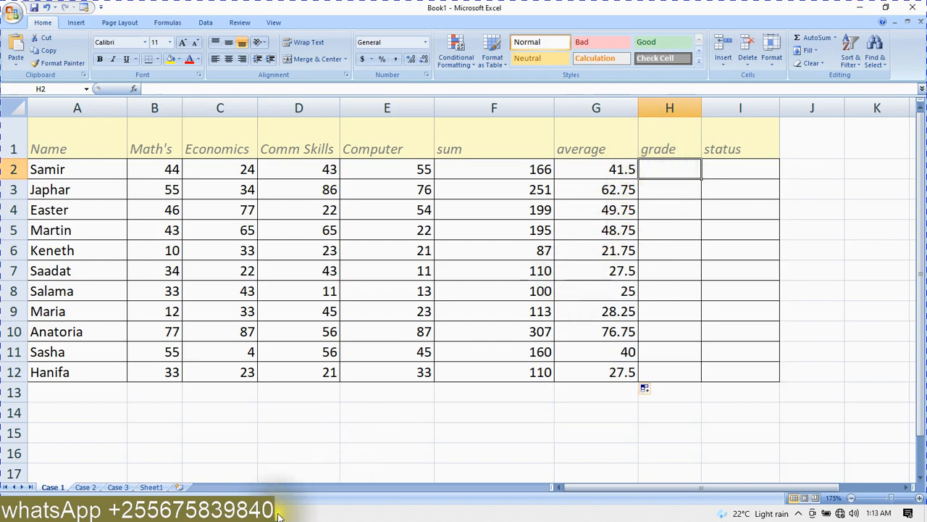
{"action": "mouse_move", "coordinate": [279, 516]}
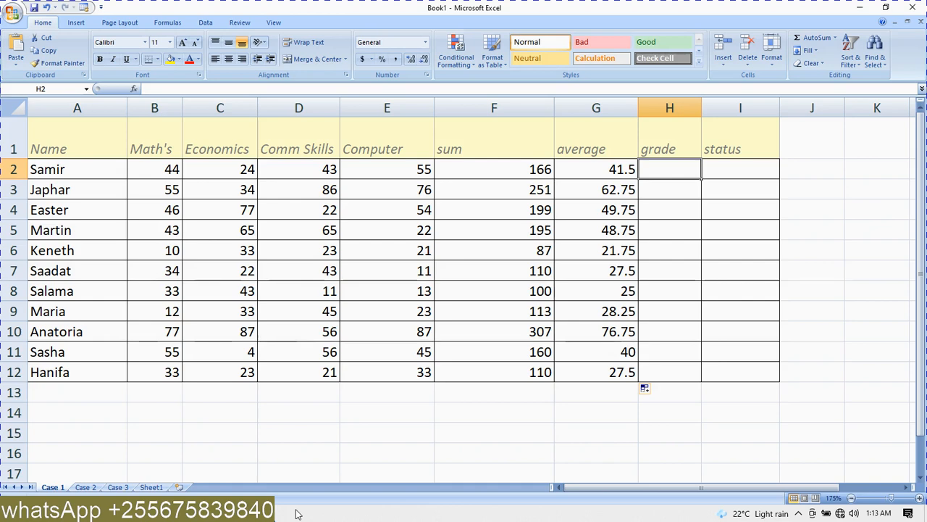
{"action": "left_click", "coordinate": [271, 512]}
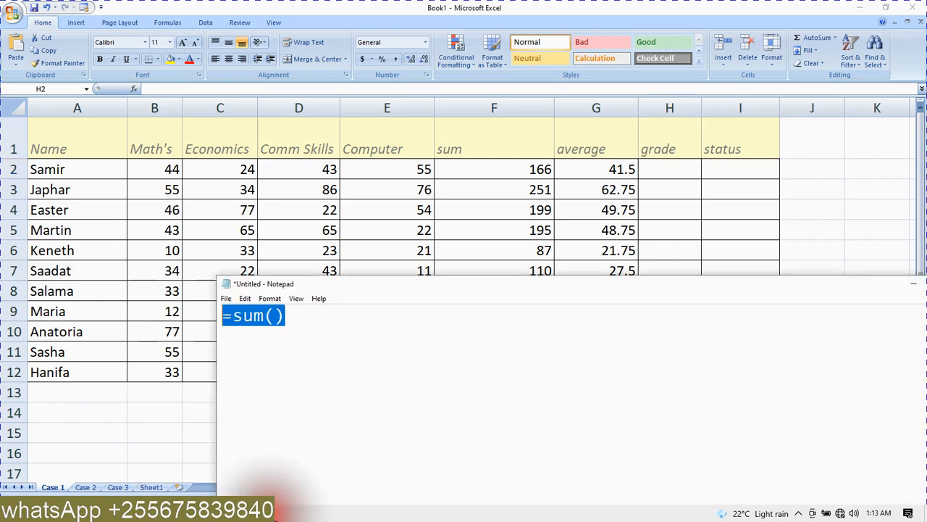
{"action": "left_click_drag", "start_coordinate": [427, 280], "coordinate": [425, 319]}
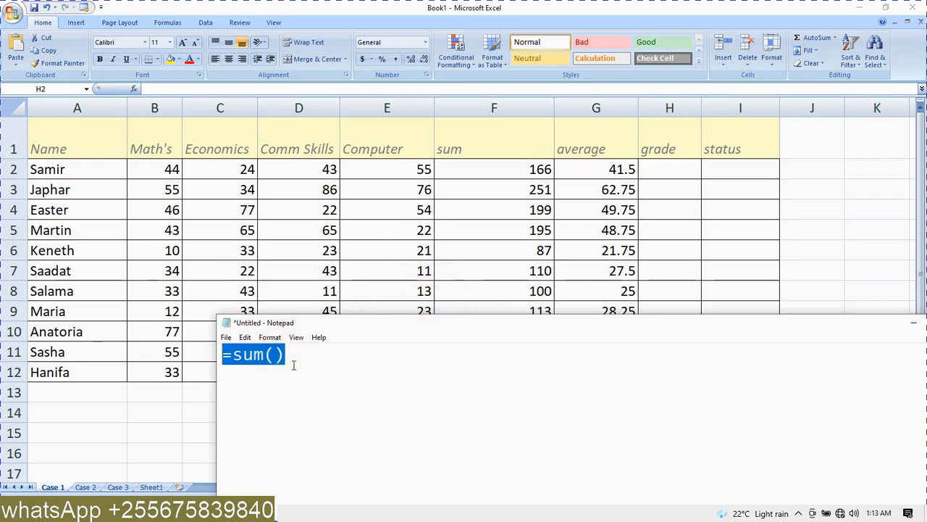
{"action": "key", "text": "Delete"}
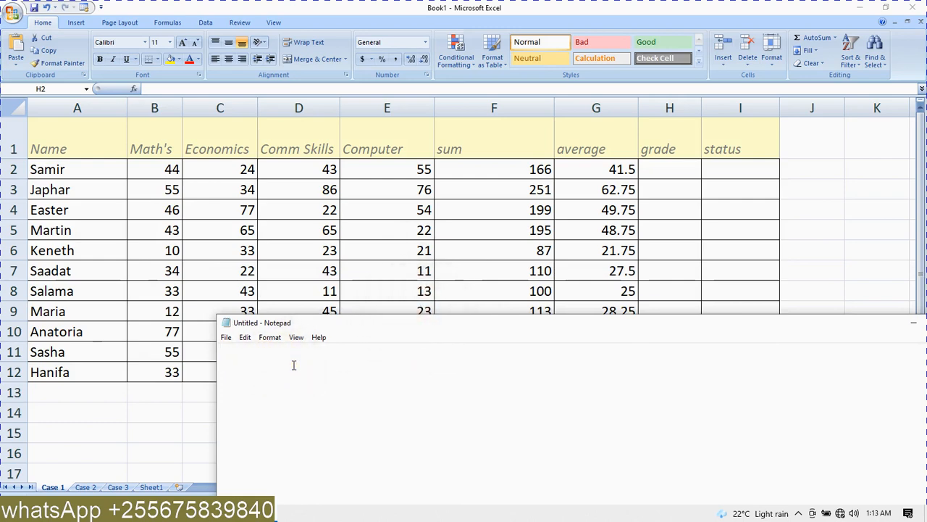
Write the opening condition of the grade formula in the note as IF(G2>=30,"D"
{"action": "type", "text": "IF("}
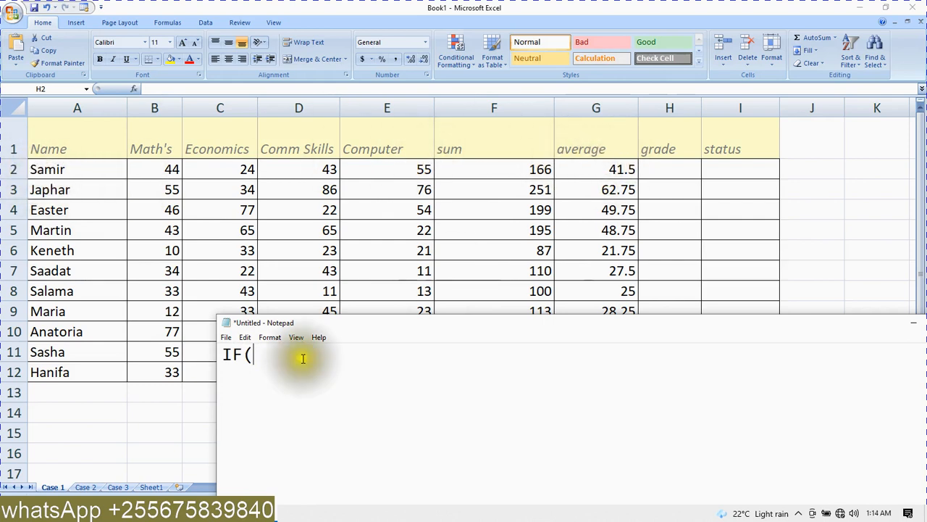
{"action": "type", "text": "G2"}
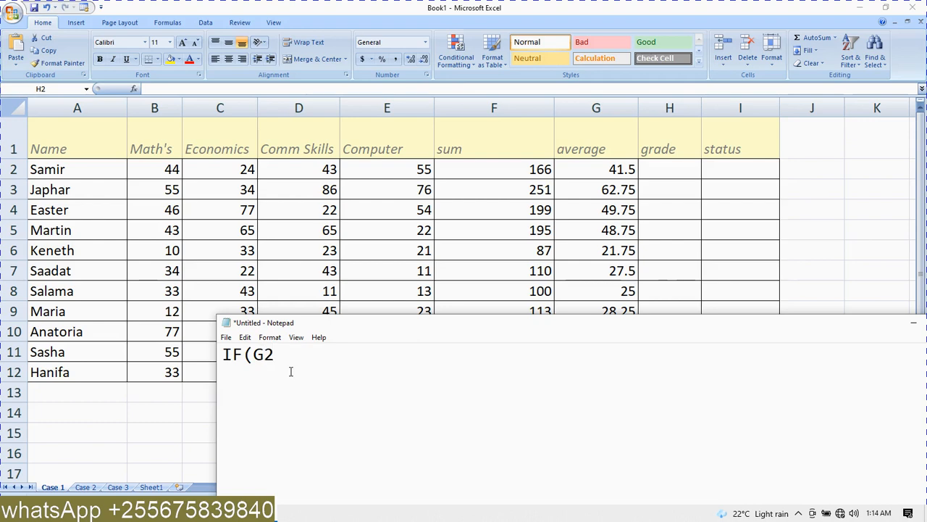
{"action": "type", "text": ">30,\"f"}
{"action": "key", "text": "BackSpace"}
{"action": "type", "text": "D\""}
{"action": "left_click", "coordinate": [282, 339]}
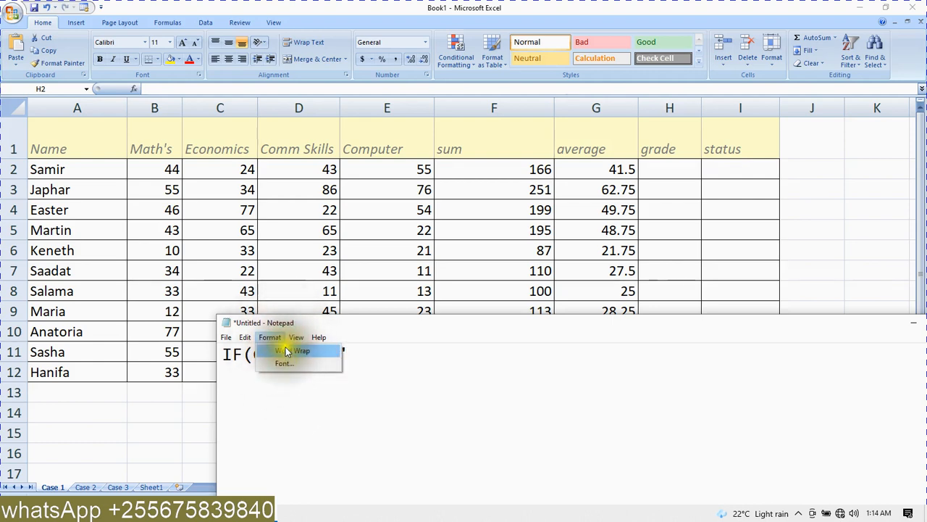
{"action": "left_click", "coordinate": [293, 413]}
{"action": "left_click", "coordinate": [288, 353]}
{"action": "type", "text": "=30,\"D"}
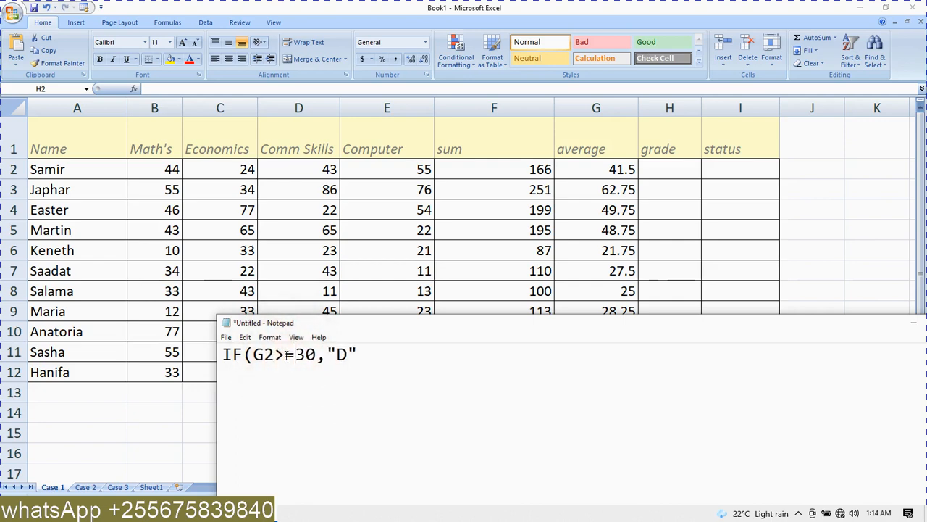
Append the nested condition ,IF(G2>=50,"C", to the formula draft and begin the third one with IF(G2
{"action": "left_click", "coordinate": [375, 356]}
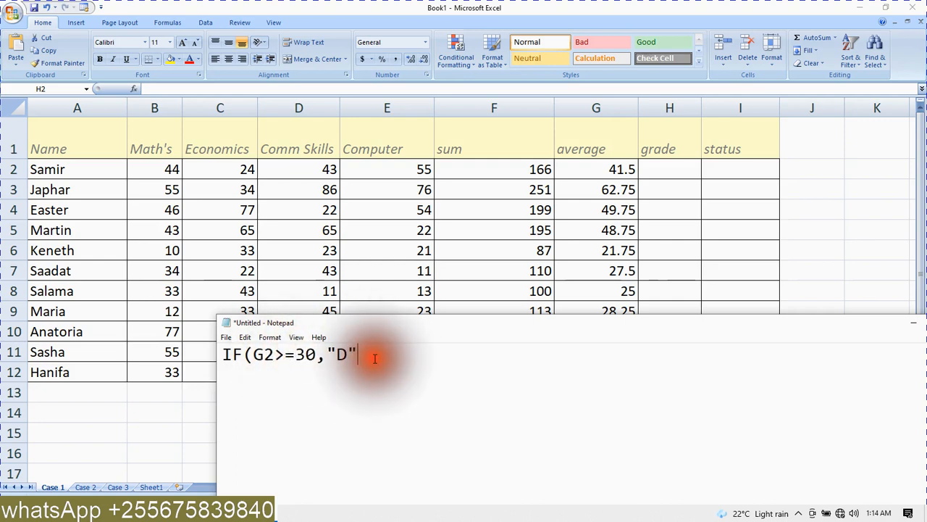
{"action": "type", "text": ",if"}
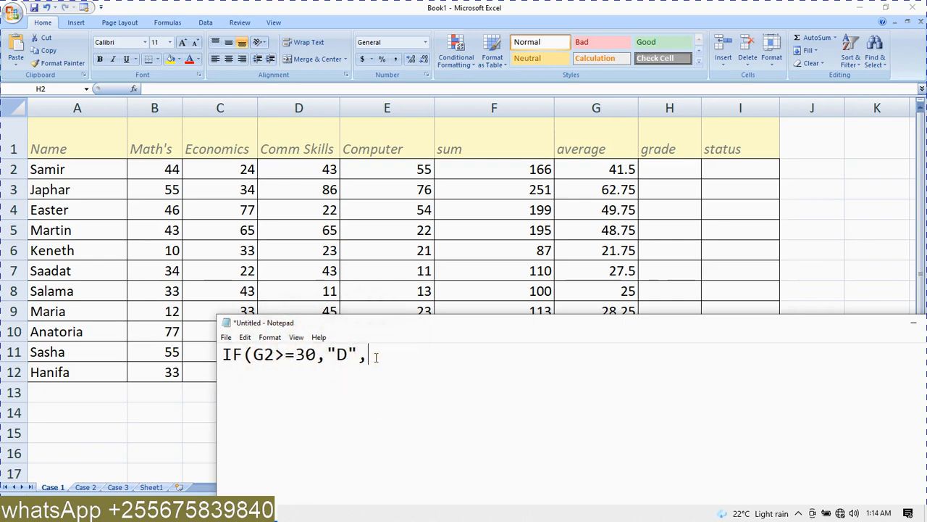
{"action": "key", "text": "BackSpace"}
{"action": "key", "text": "BackSpace"}
{"action": "type", "text": "IFG2"}
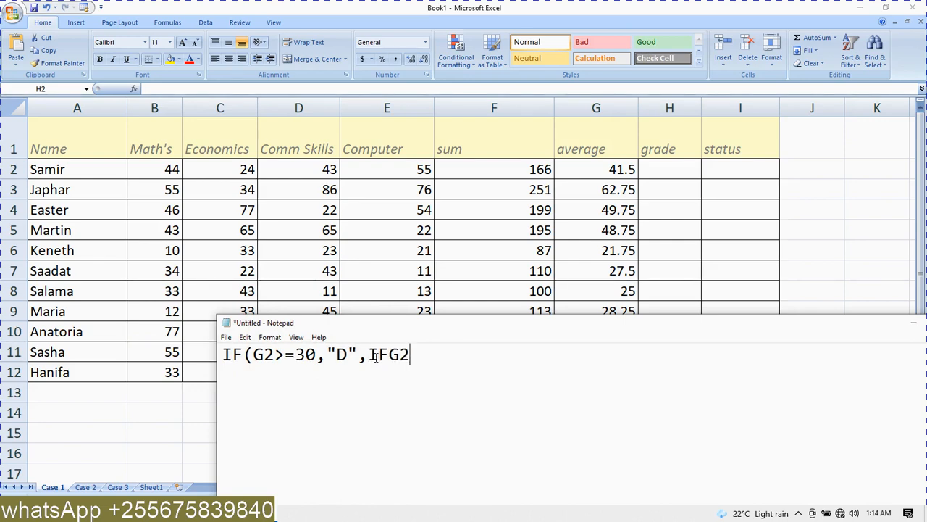
{"action": "key", "text": "Left"}
{"action": "key", "text": "Left"}
{"action": "type", "text": "("}
{"action": "left_click", "coordinate": [414, 355]}
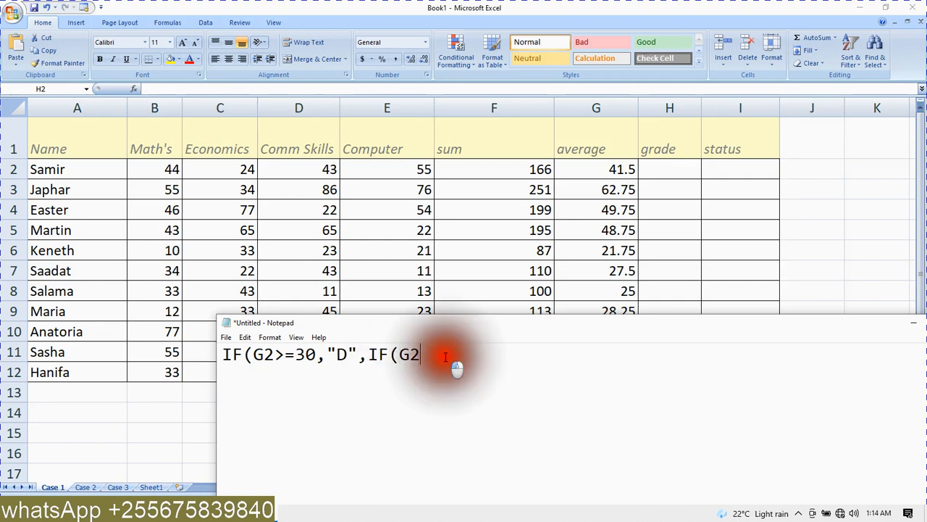
{"action": "type", "text": ">="}
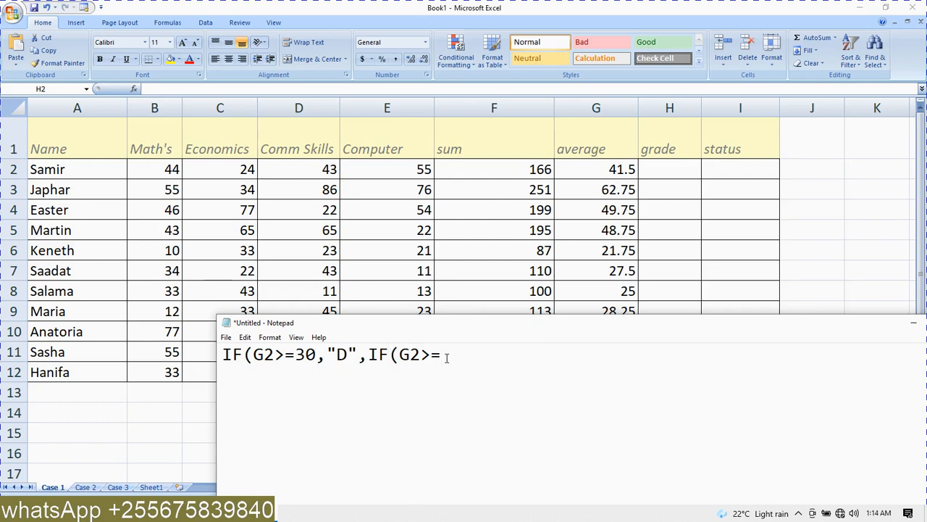
{"action": "type", "text": "50,\"C\",IF(G2"}
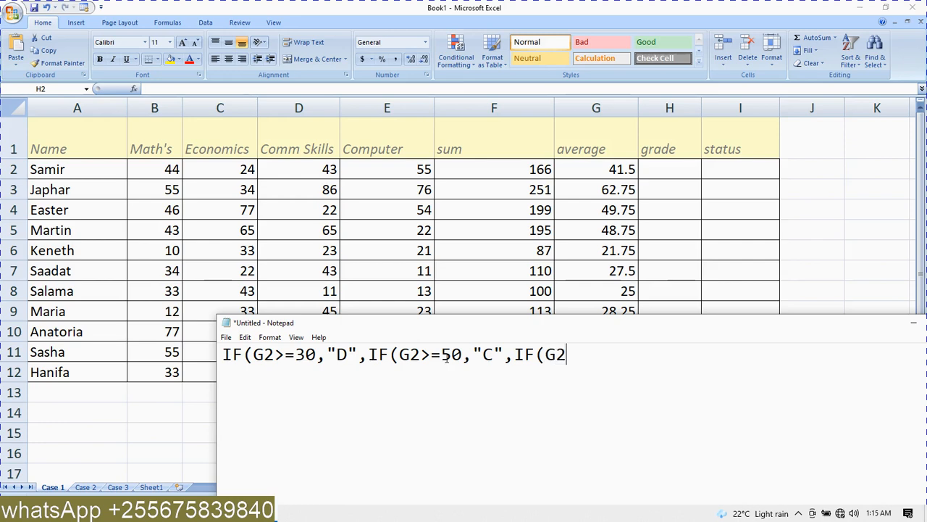
Continue the formula draft with >=70,"B",IF(G2>=80,"B+", and begin the last condition with IF(G2>
{"action": "type", "text": ">=70B"}
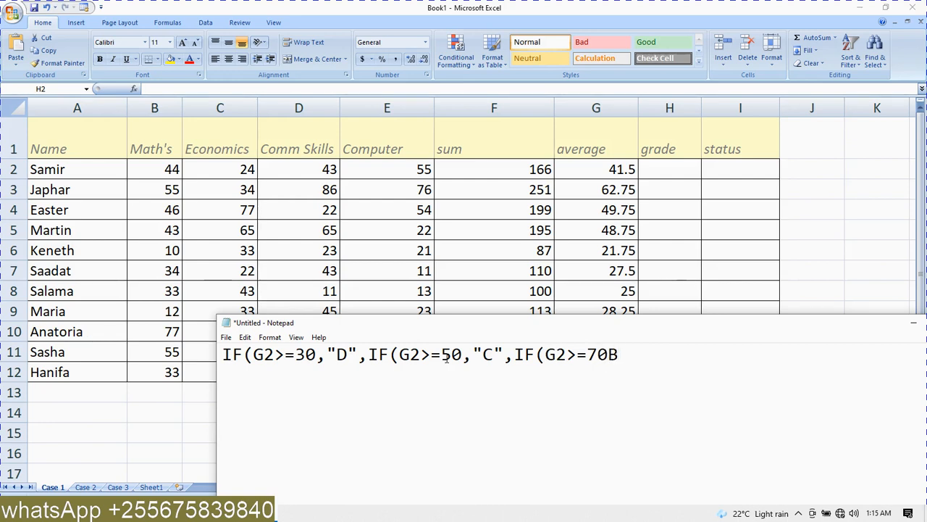
{"action": "key", "text": "BackSpace"}
{"action": "type", "text": ",\"B\",IF"}
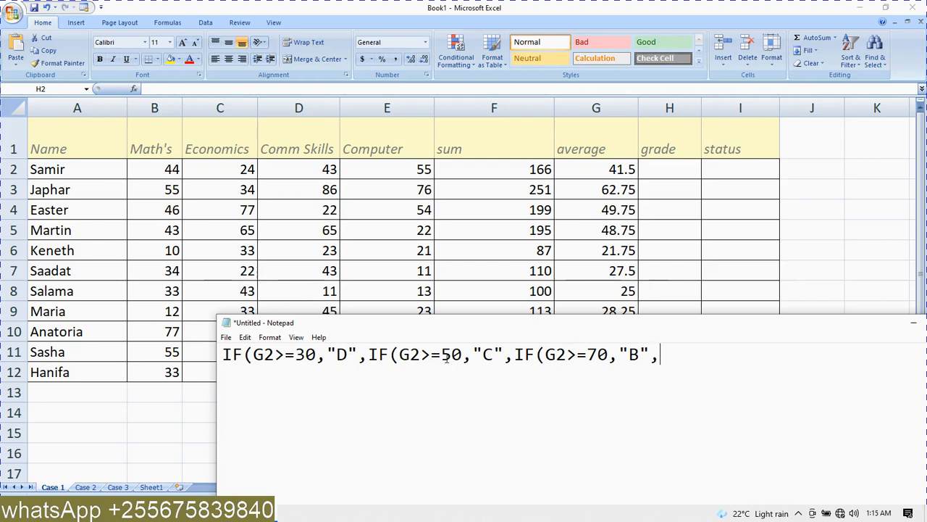
{"action": "type", "text": "(G2"}
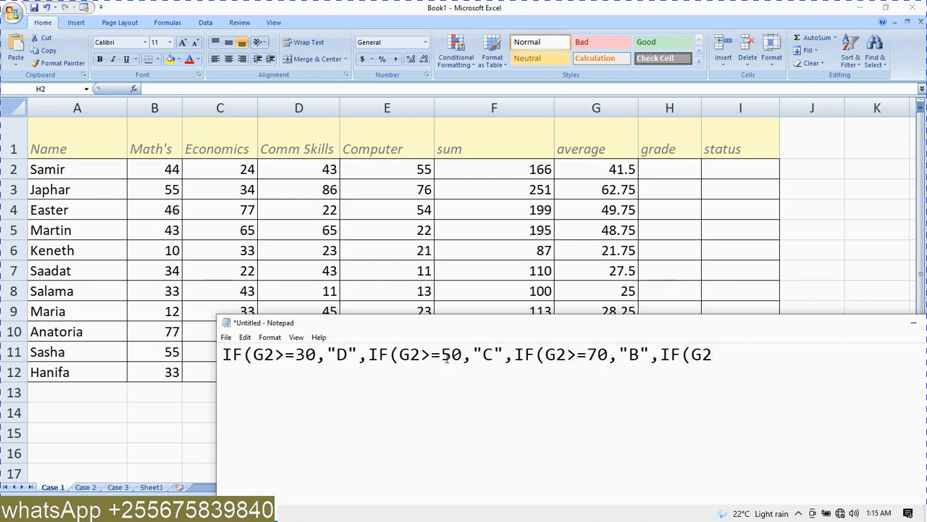
{"action": "type", "text": ">=80,\""}
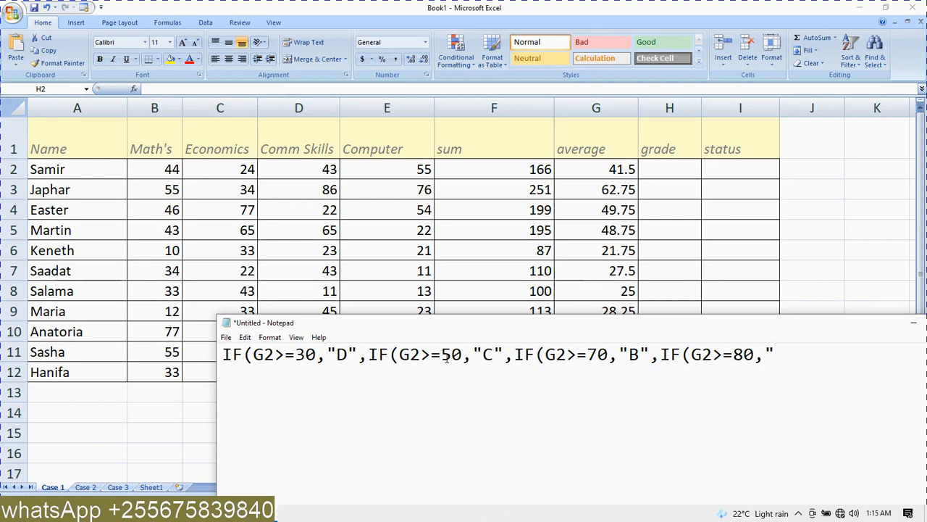
{"action": "type", "text": "B+\",IF(G2>"}
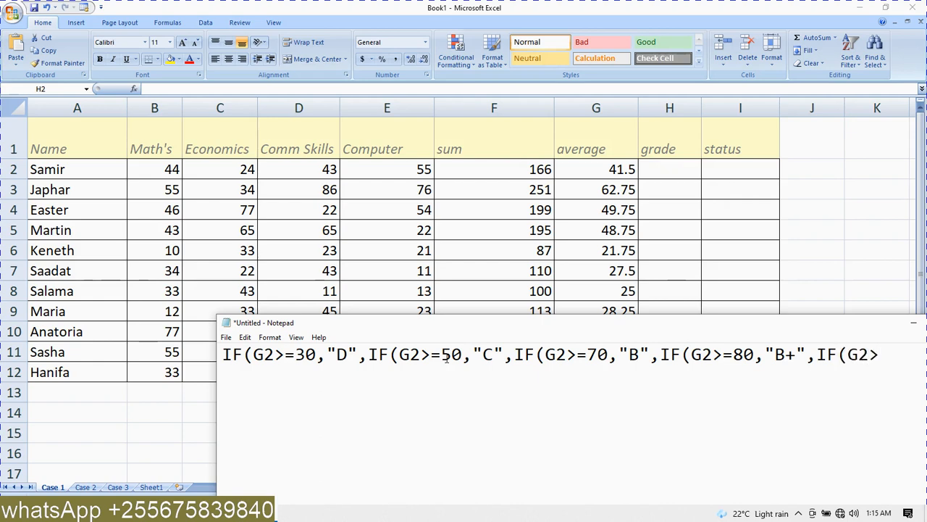
Complete the last condition as >=90,"A","F", moving and widening the Notepad window so the whole line fits
{"action": "type", "text": "="}
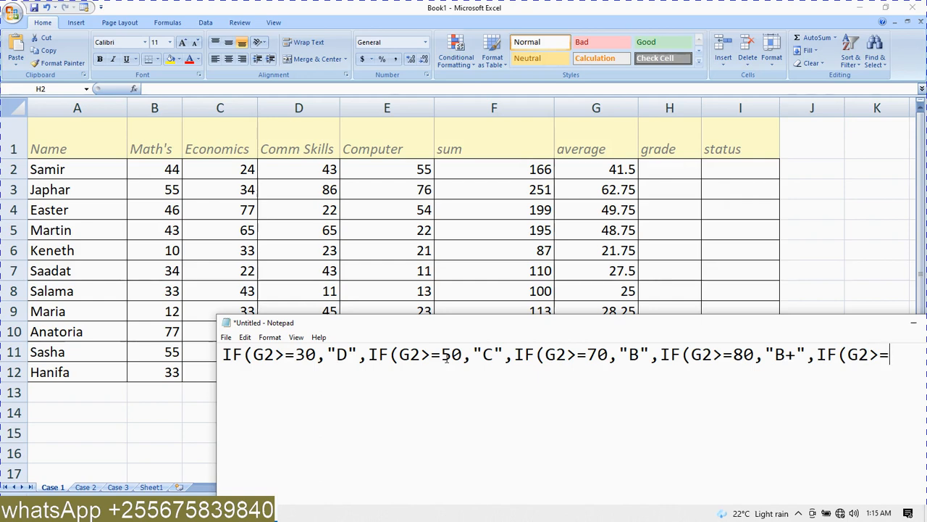
{"action": "type", "text": "90"}
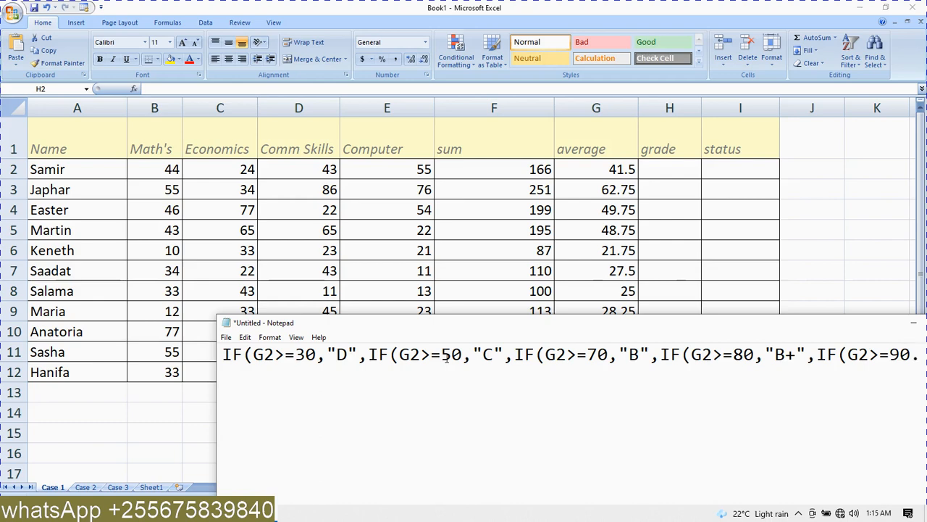
{"action": "type", "text": ","}
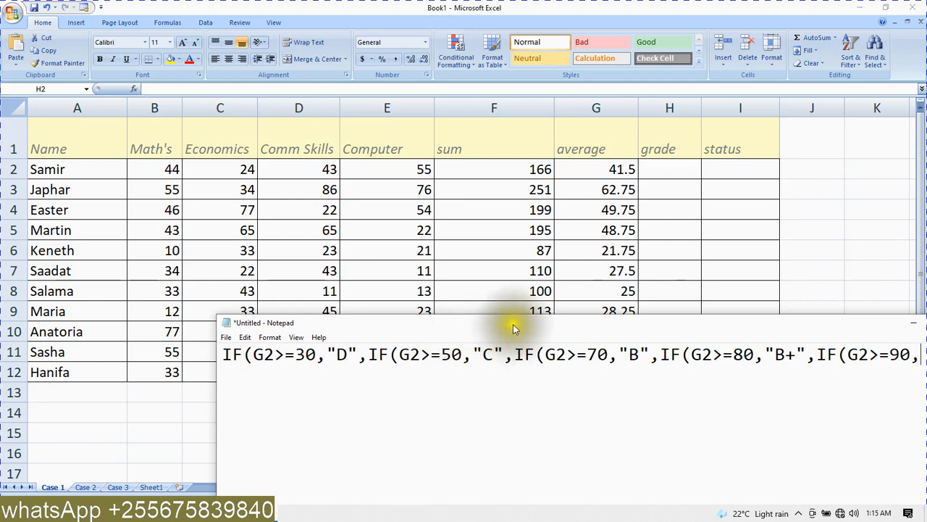
{"action": "left_click_drag", "start_coordinate": [513, 324], "coordinate": [348, 284]}
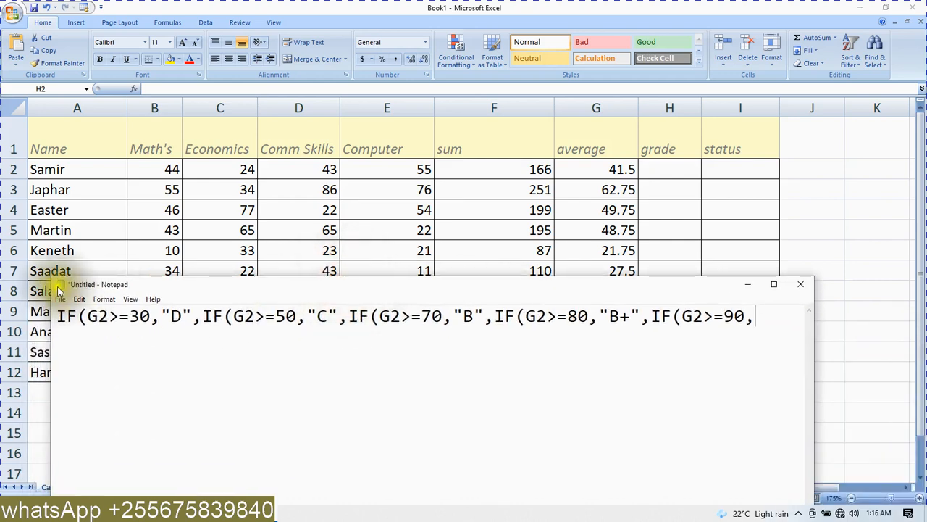
{"action": "left_click_drag", "start_coordinate": [53, 286], "coordinate": [2, 287]}
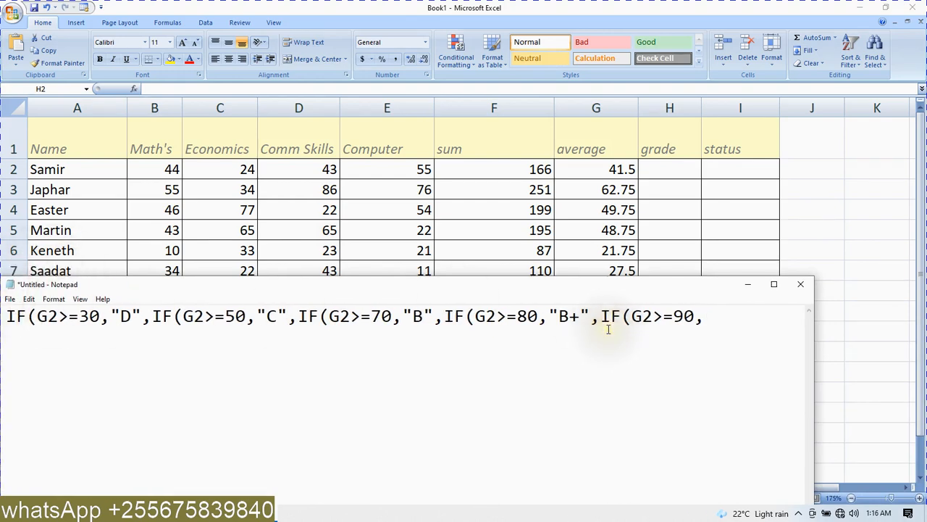
{"action": "type", "text": "\""}
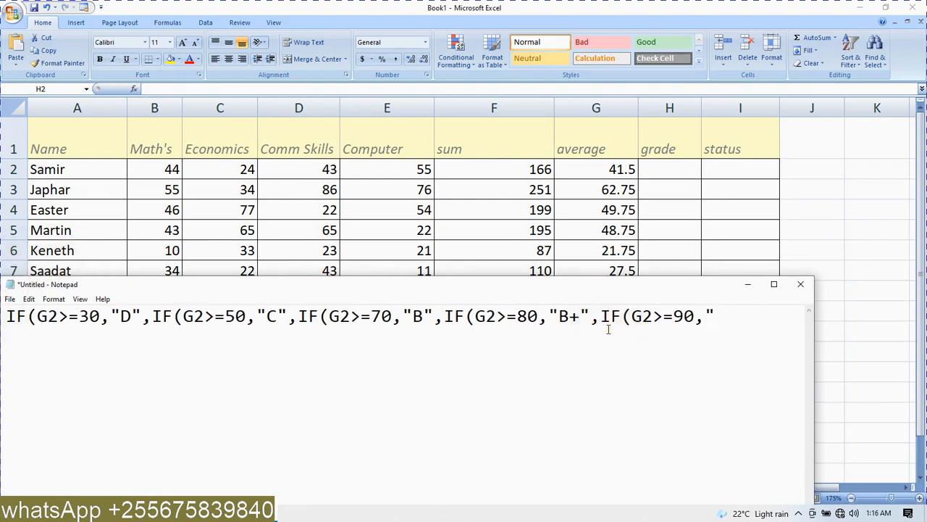
{"action": "type", "text": "A\""}
{"action": "type", "text": ",\"F\""}
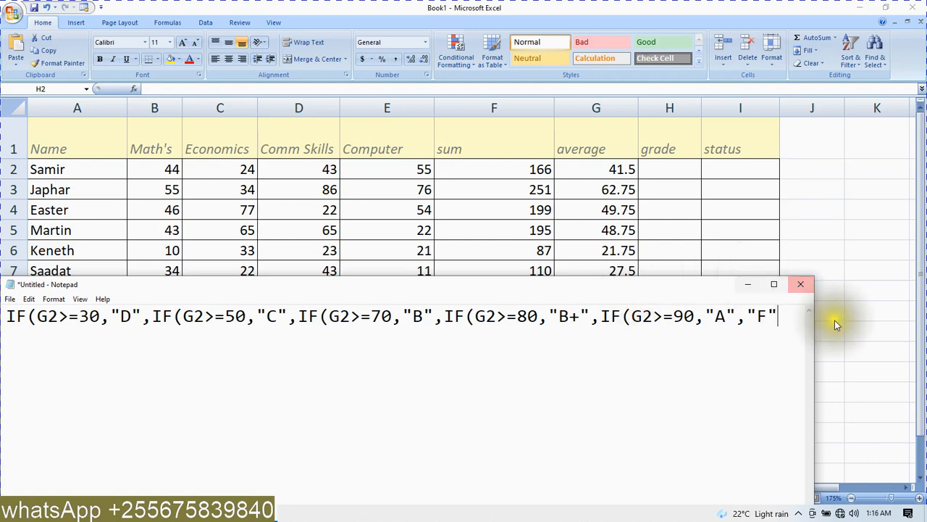
Maximize the note, go through each IF in the formula and close it with five parentheses at the end
{"action": "left_click", "coordinate": [774, 284]}
{"action": "double_click", "coordinate": [12, 36]}
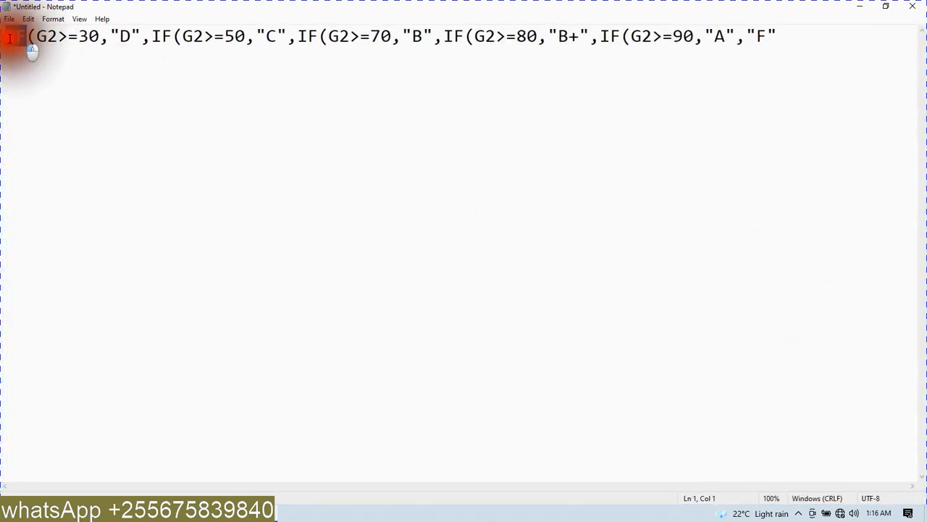
{"action": "left_click_drag", "start_coordinate": [161, 36], "coordinate": [143, 37]}
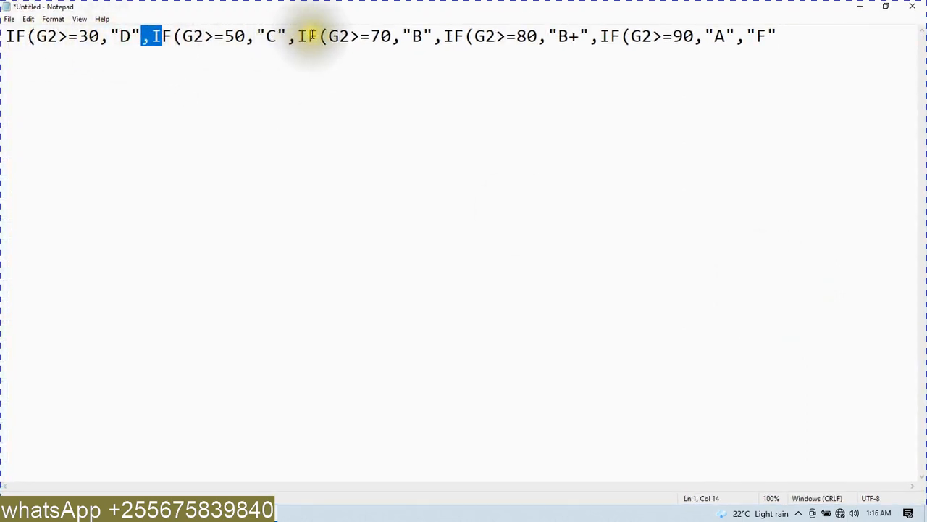
{"action": "left_click_drag", "start_coordinate": [308, 37], "coordinate": [289, 36]}
{"action": "left_click_drag", "start_coordinate": [465, 36], "coordinate": [438, 36]}
{"action": "left_click_drag", "start_coordinate": [621, 36], "coordinate": [611, 36]}
{"action": "left_click", "coordinate": [783, 40]}
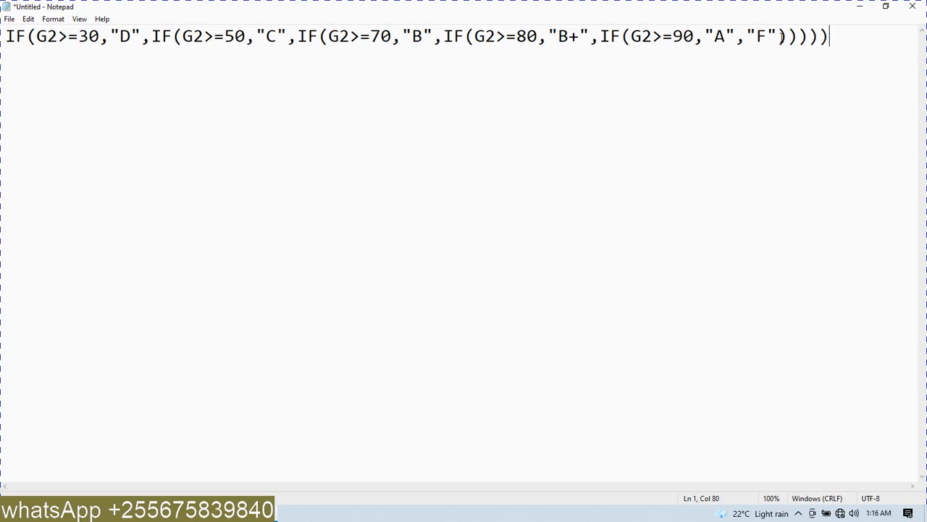
Copy the entire nested IF formula and restore the Notepad window to its smaller size over the workbook
{"action": "left_click_drag", "start_coordinate": [905, 37], "coordinate": [1, 70]}
{"action": "key", "text": "ctrl+c"}
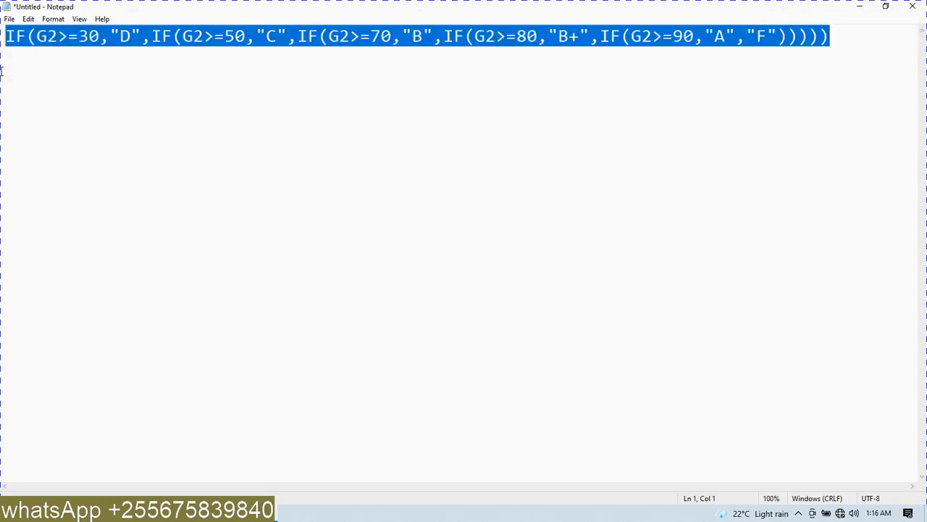
{"action": "double_click", "coordinate": [435, 6]}
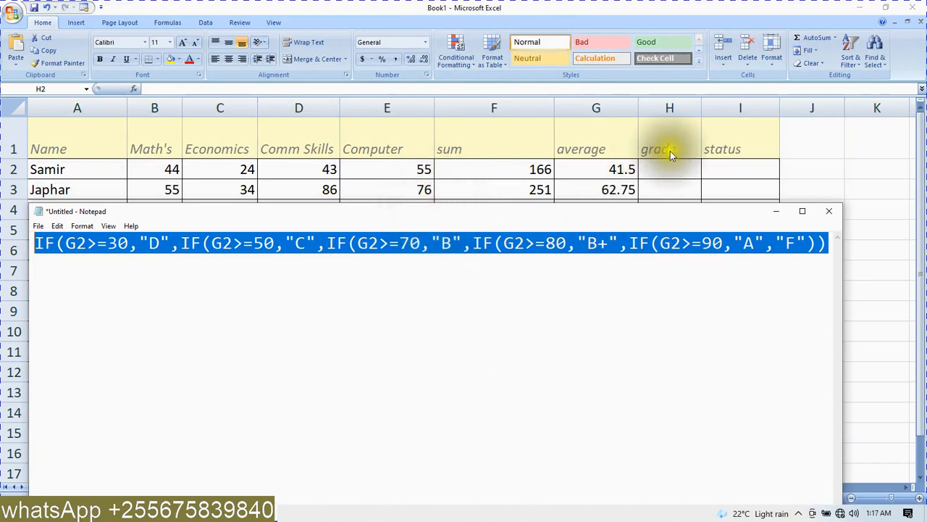
Switch to the workbook and enter the copied nested IF formula in H2 of the grade column, with an equals sign in front
{"action": "left_click", "coordinate": [664, 167]}
{"action": "double_click", "coordinate": [666, 171]}
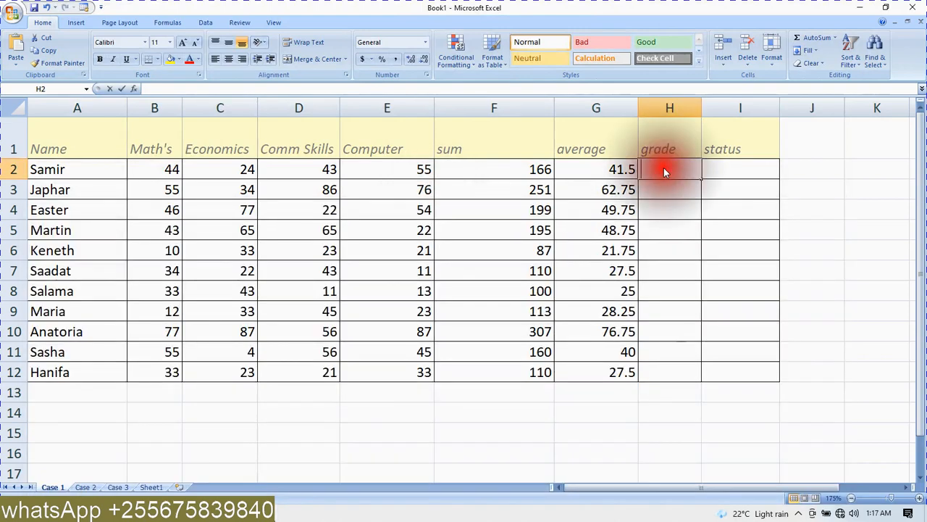
{"action": "key", "text": "ctrl+v"}
{"action": "left_click", "coordinate": [654, 169]}
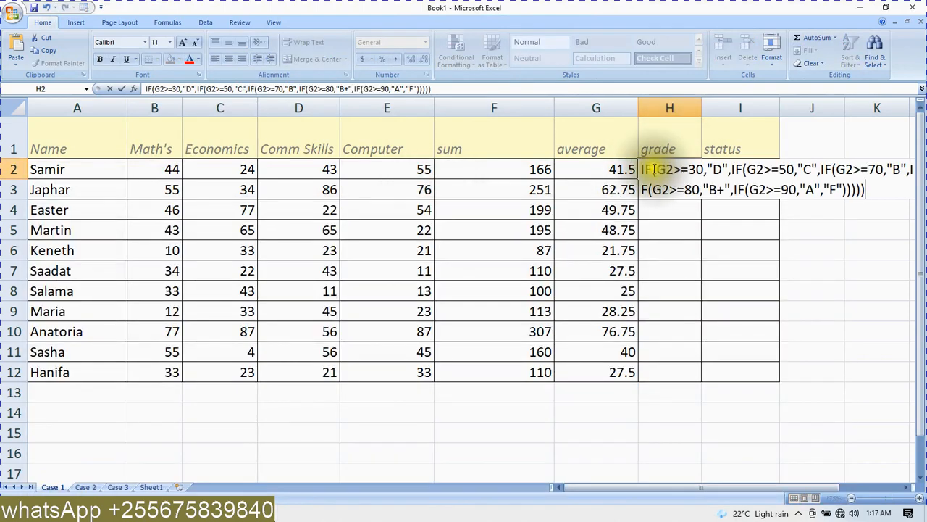
{"action": "left_click", "coordinate": [643, 169]}
{"action": "type", "text": "="}
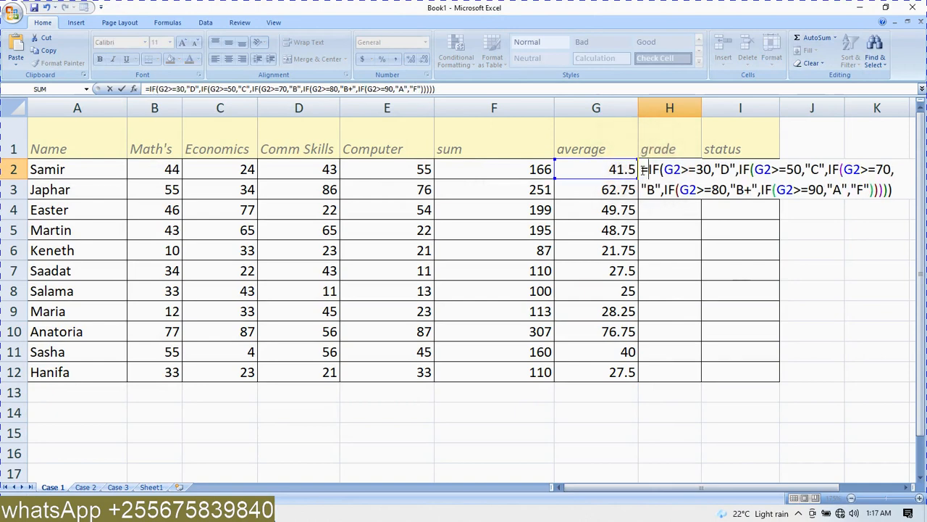
{"action": "left_click", "coordinate": [891, 189]}
{"action": "key", "text": "Return"}
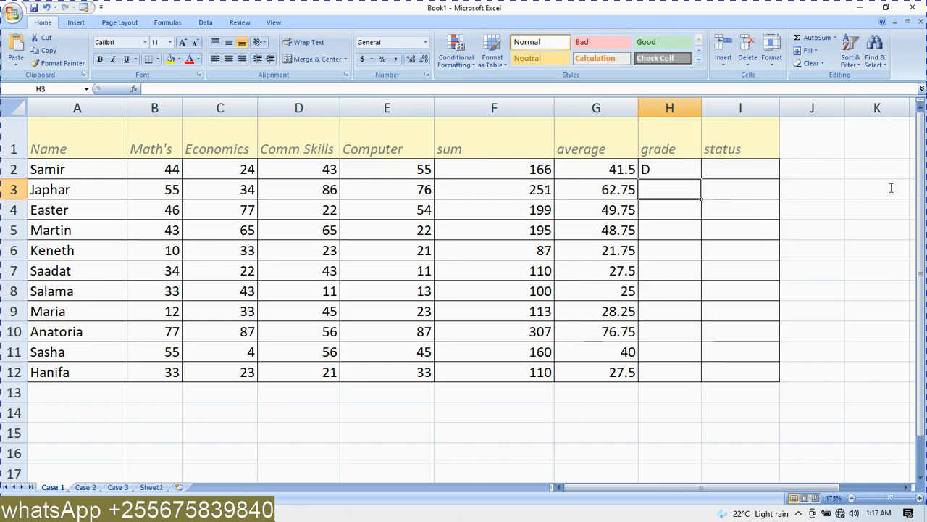
Fill the grade formula from H2 down to H12
{"action": "left_click", "coordinate": [652, 170]}
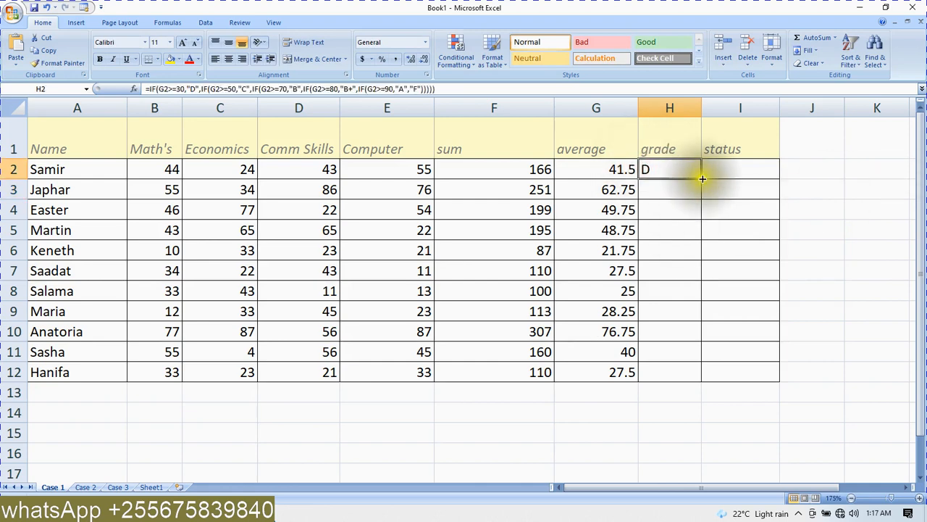
{"action": "left_click_drag", "start_coordinate": [702, 178], "coordinate": [699, 377]}
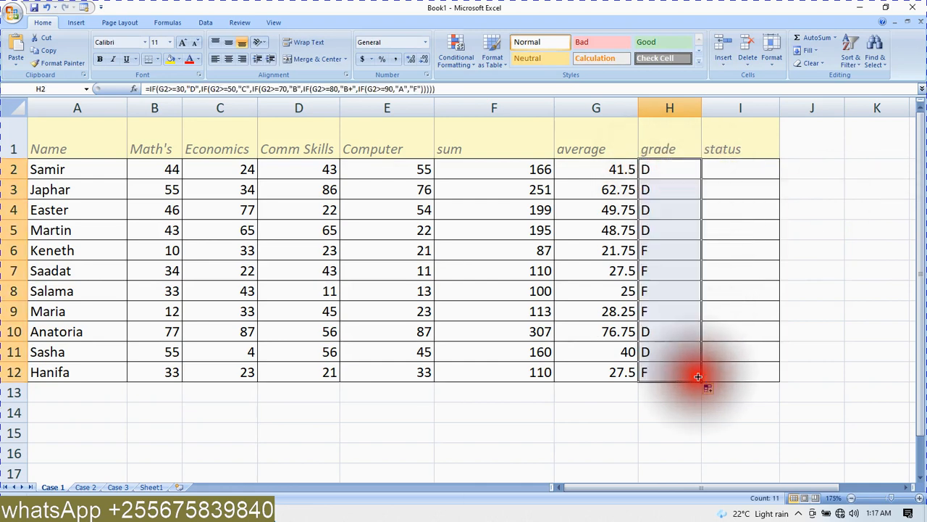
{"action": "left_click", "coordinate": [730, 172]}
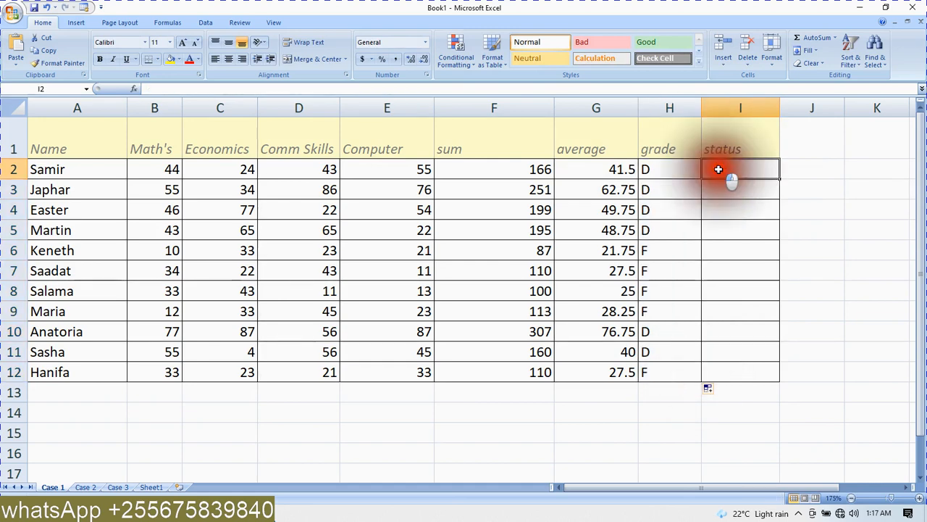
{"action": "left_click", "coordinate": [645, 170]}
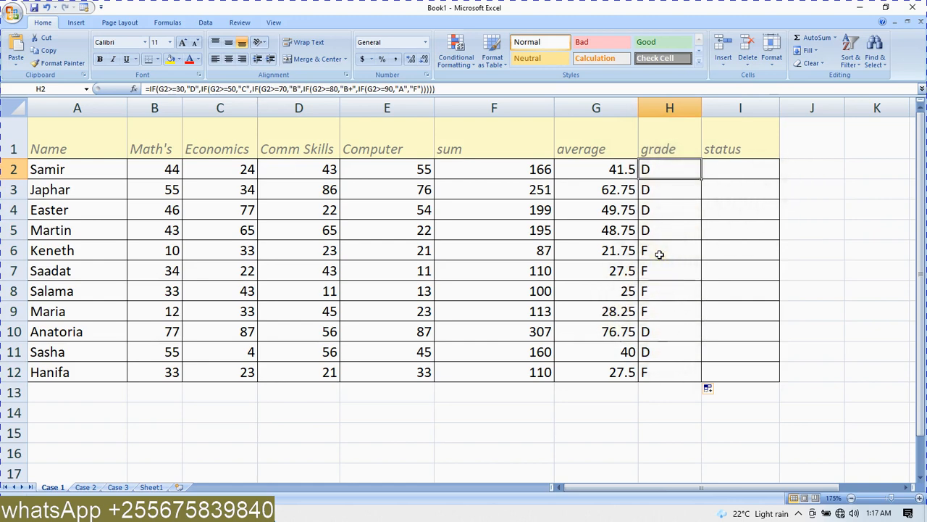
Switch to Notepad and write the status formula IF(H2="F","FAILED","PASSED") below the grade formula
{"action": "left_click", "coordinate": [290, 510]}
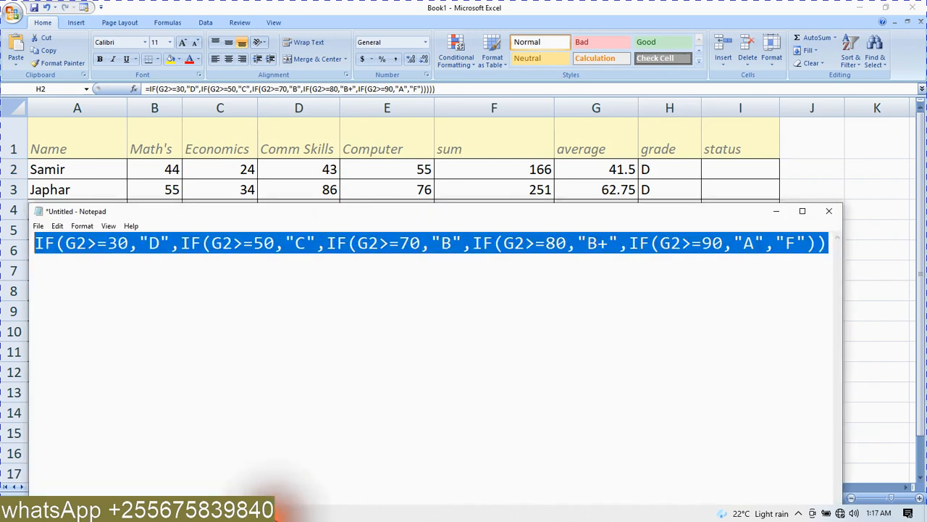
{"action": "left_click", "coordinate": [802, 211]}
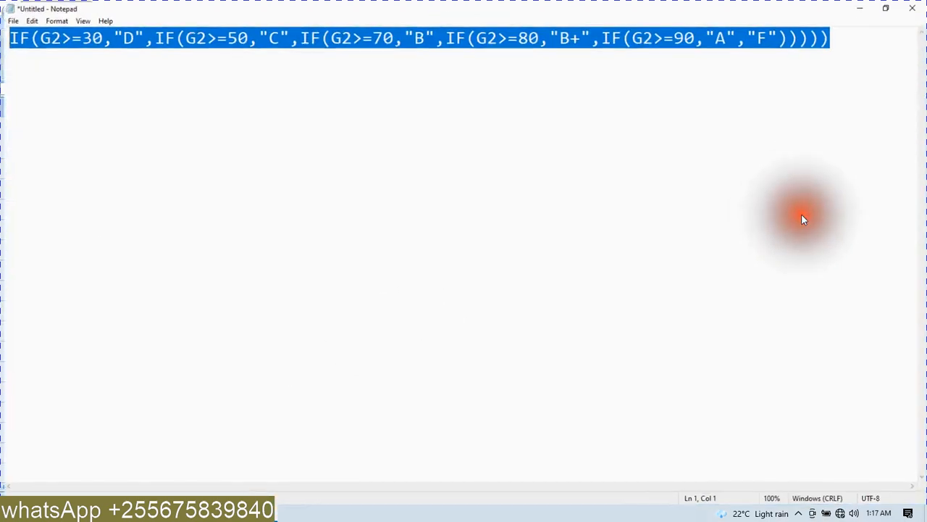
{"action": "left_click", "coordinate": [851, 37]}
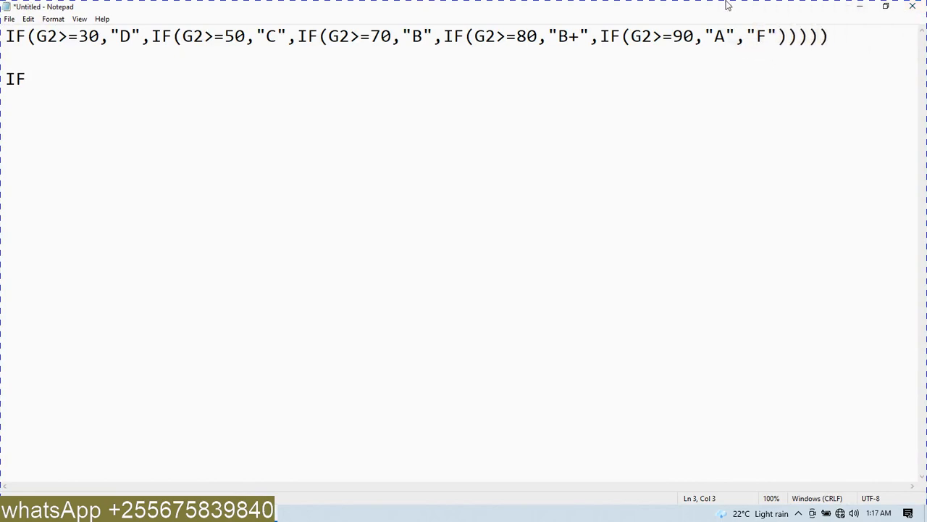
{"action": "left_click_drag", "start_coordinate": [739, 11], "coordinate": [725, 395]}
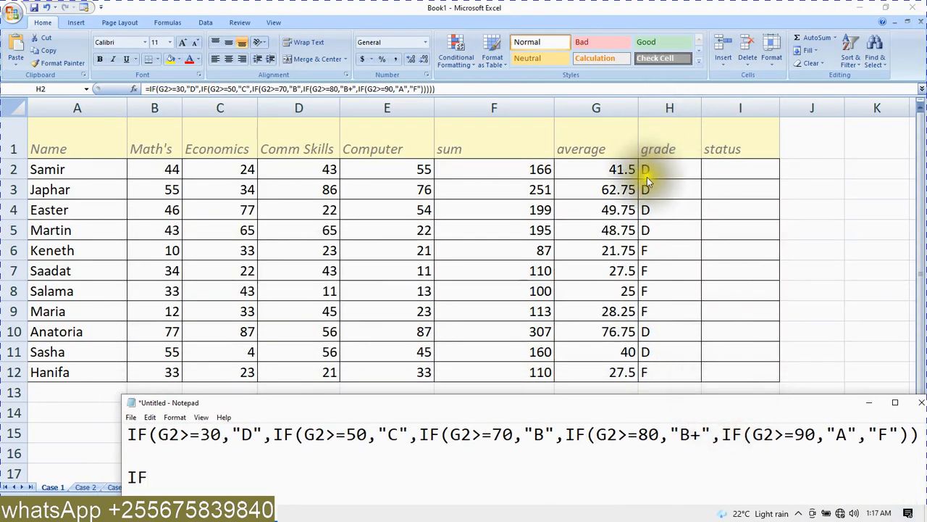
{"action": "double_click", "coordinate": [654, 404]}
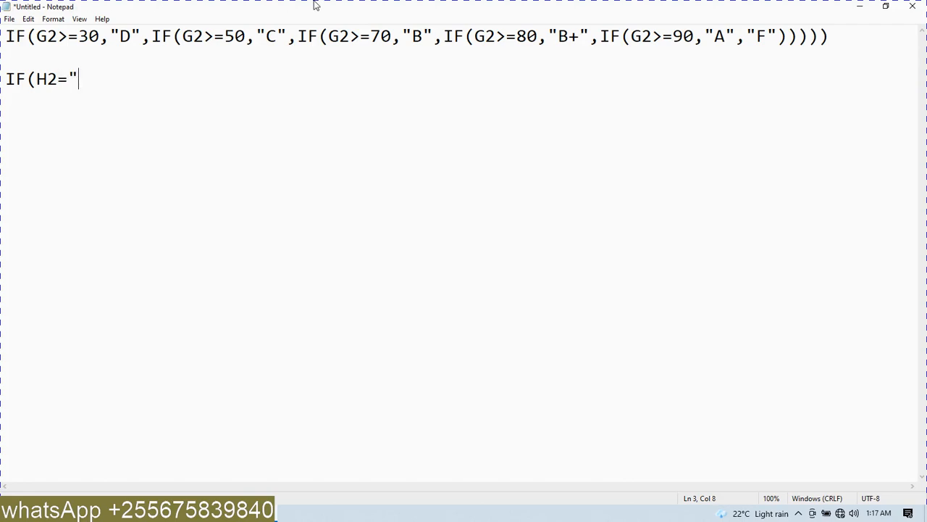
{"action": "left_click_drag", "start_coordinate": [316, 5], "coordinate": [399, 0]}
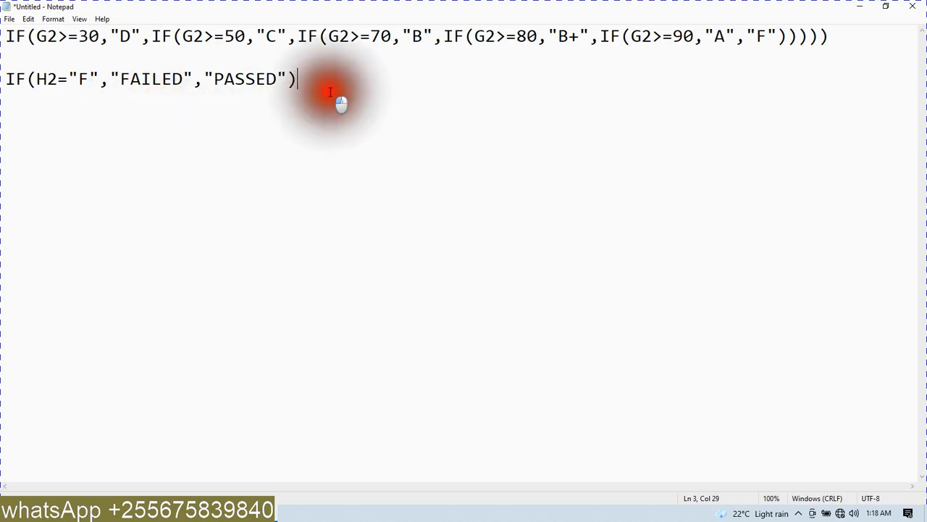
Copy the status formula from the note and enter it in I2 of the workbook, with an equals sign in front
{"action": "left_click_drag", "start_coordinate": [337, 99], "coordinate": [1, 98]}
{"action": "key", "text": "ctrl+c"}
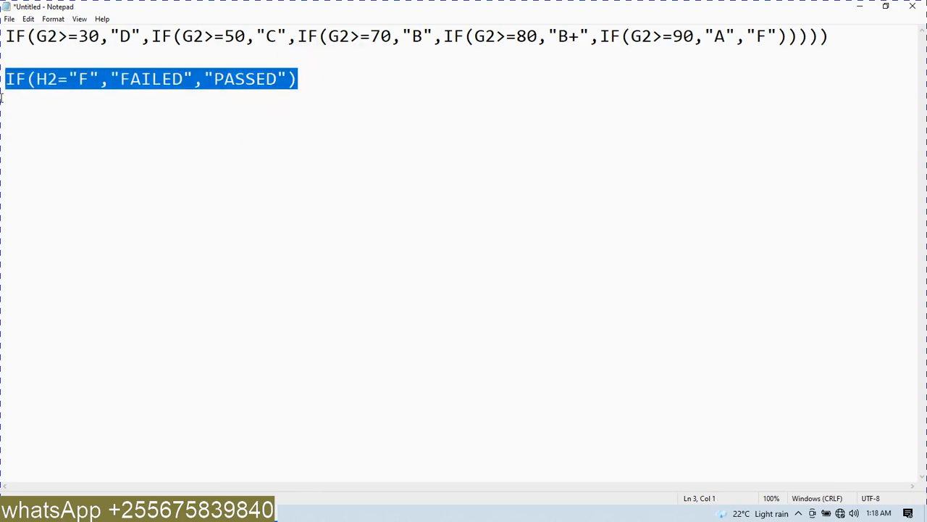
{"action": "left_click", "coordinate": [857, 6]}
{"action": "left_click", "coordinate": [718, 172]}
{"action": "double_click", "coordinate": [716, 169]}
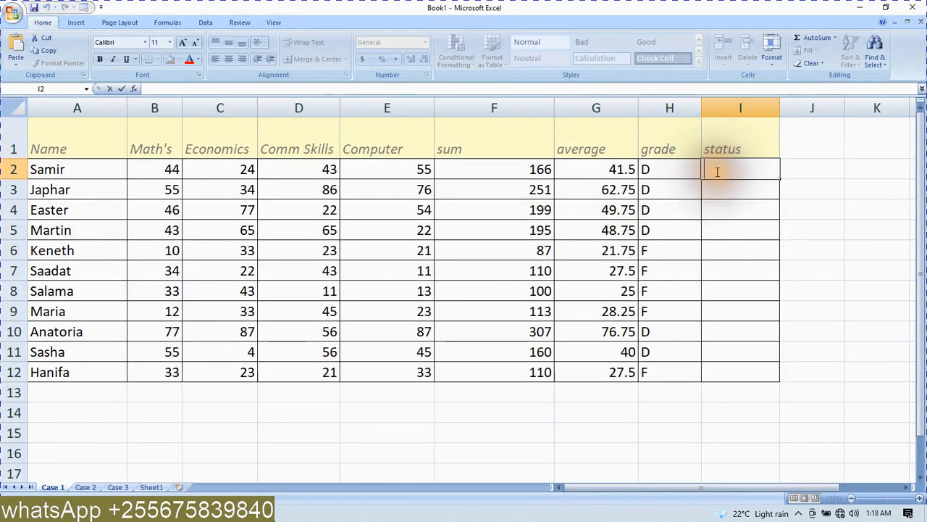
{"action": "key", "text": "ctrl+v"}
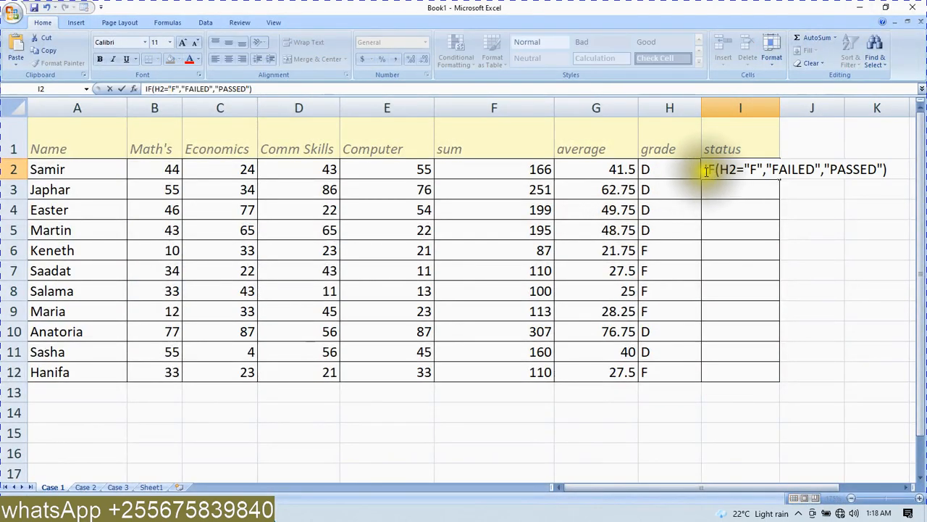
{"action": "left_click", "coordinate": [706, 172]}
{"action": "type", "text": "="}
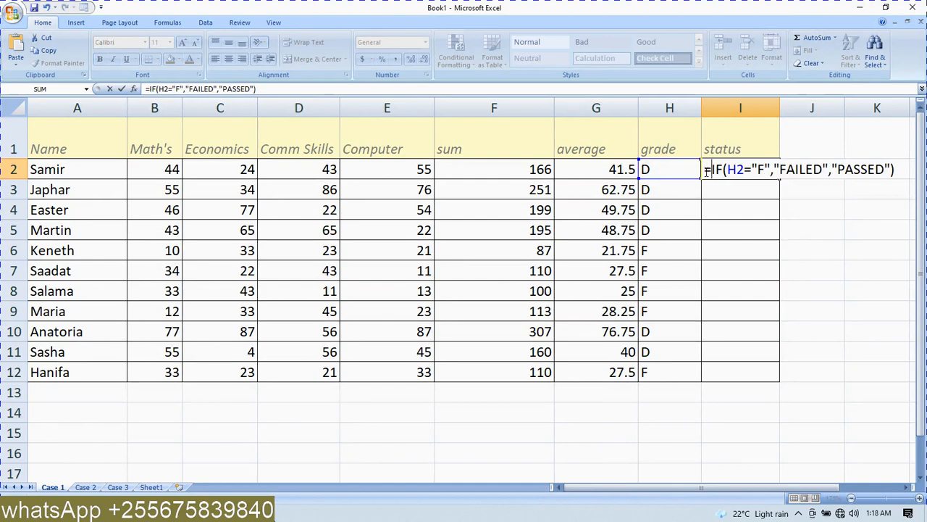
{"action": "key", "text": "Return"}
Fill the status formula from I2 down to I12
{"action": "left_click", "coordinate": [768, 168]}
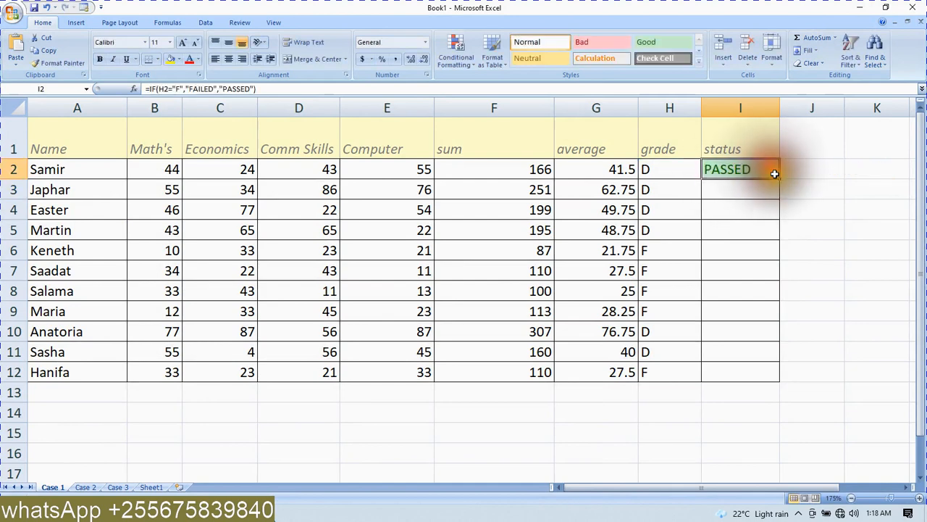
{"action": "left_click_drag", "start_coordinate": [778, 178], "coordinate": [775, 377]}
{"action": "left_click", "coordinate": [681, 353]}
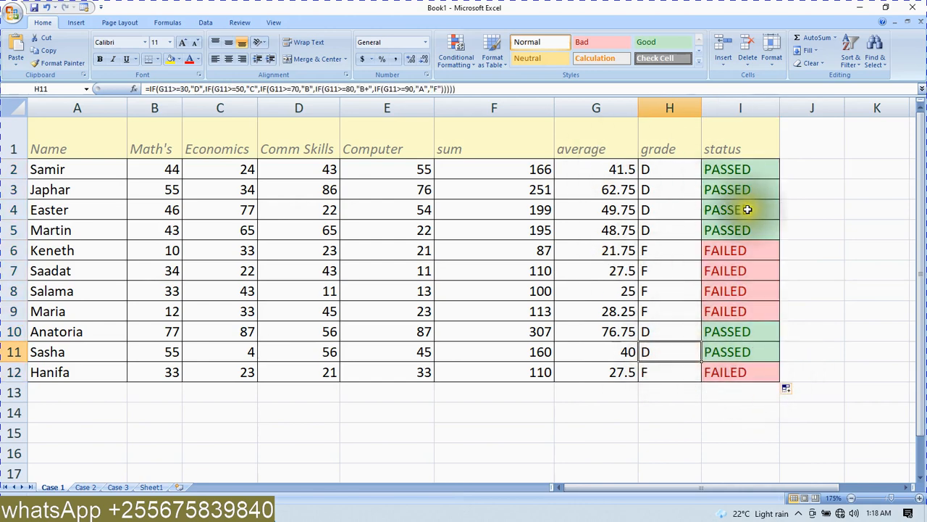
Start a Text That Contains conditional formatting rule on the whole status column for the text FAILED
{"action": "left_click", "coordinate": [735, 106]}
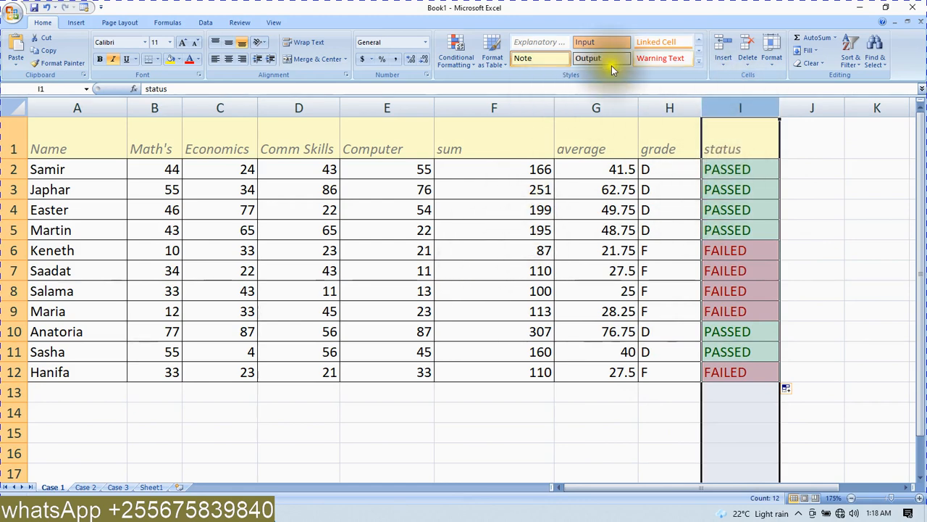
{"action": "left_click", "coordinate": [733, 108]}
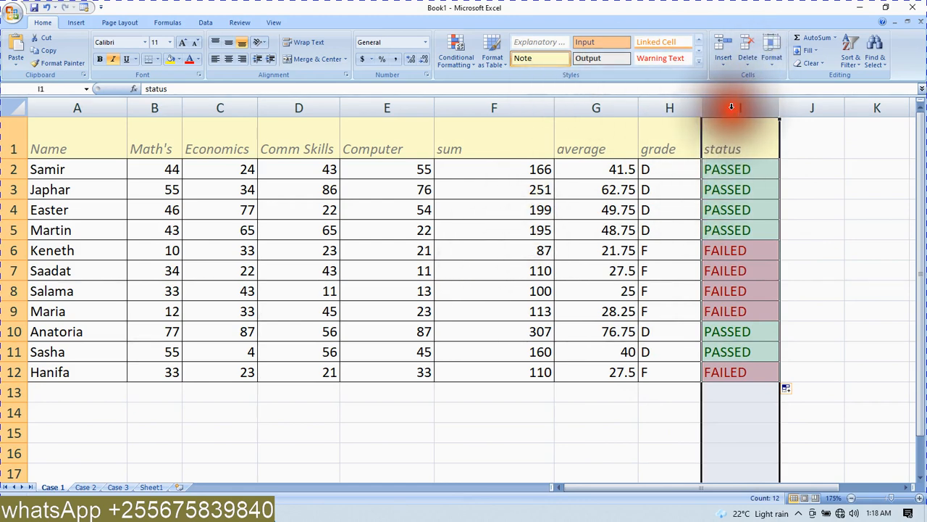
{"action": "left_click", "coordinate": [475, 64]}
{"action": "mouse_move", "coordinate": [493, 85]}
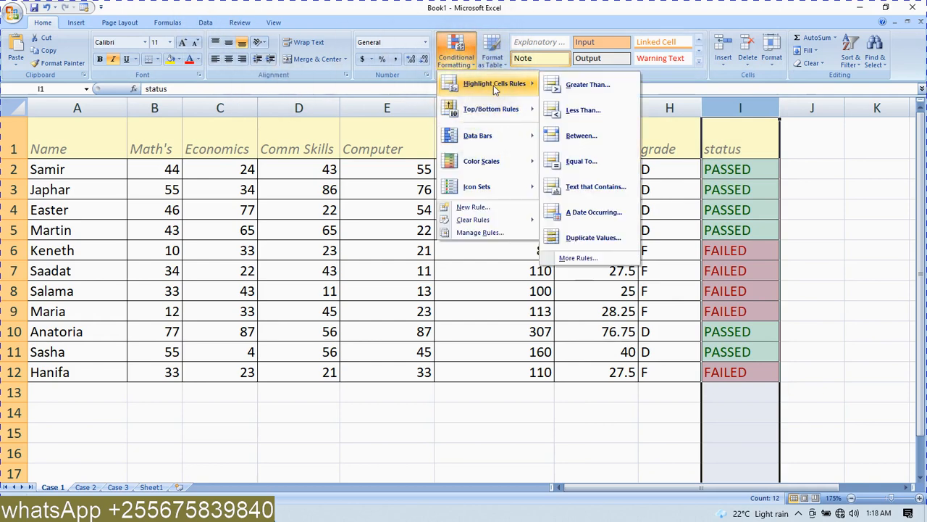
{"action": "left_click", "coordinate": [588, 187]}
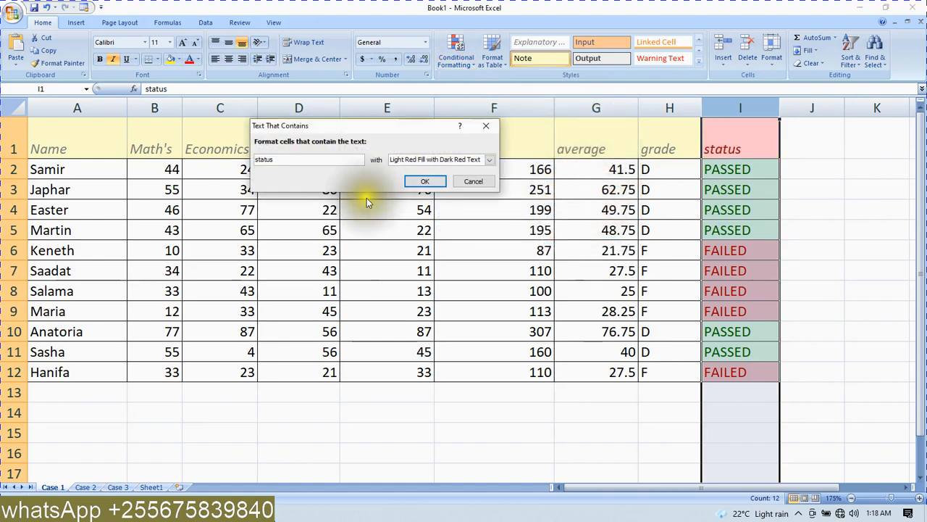
{"action": "left_click_drag", "start_coordinate": [277, 154], "coordinate": [253, 160]}
{"action": "type", "text": "FAILED"}
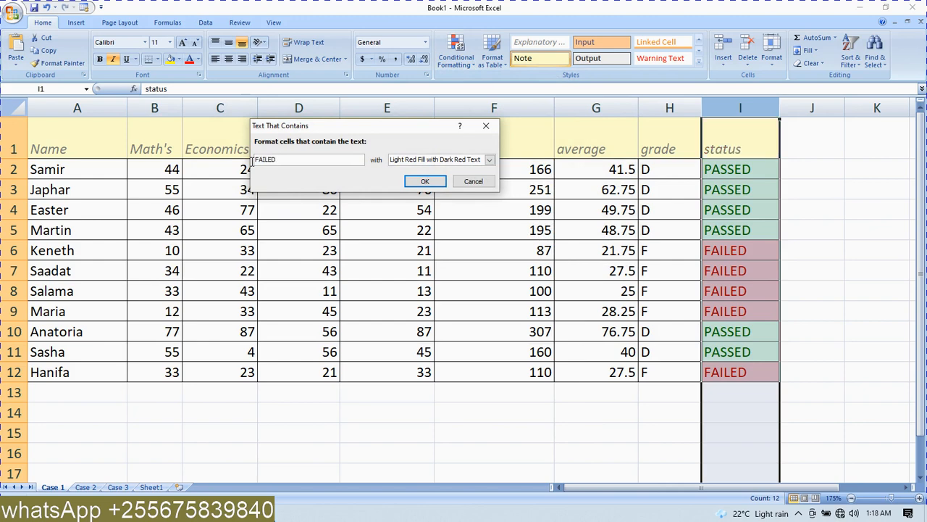
Give the FAILED rule a custom format with a bright red background fill and apply it
{"action": "left_click", "coordinate": [490, 159]}
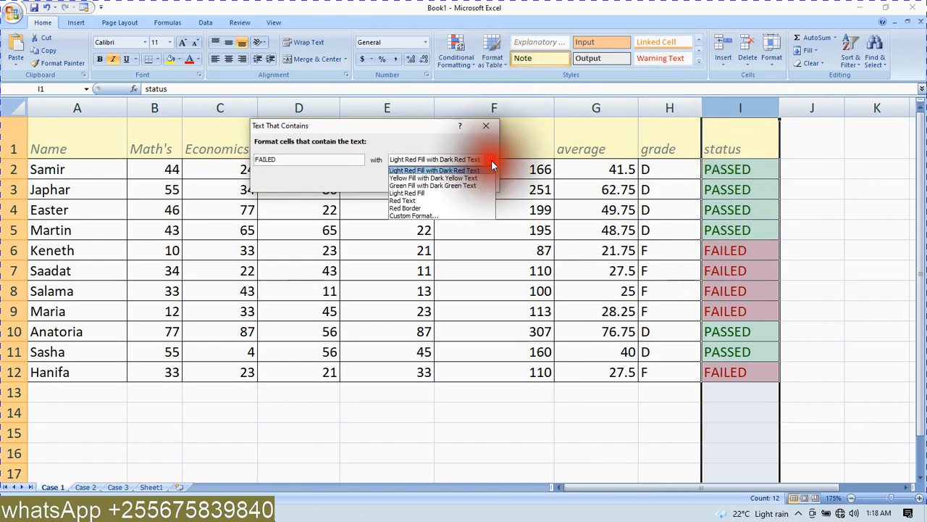
{"action": "left_click", "coordinate": [431, 215]}
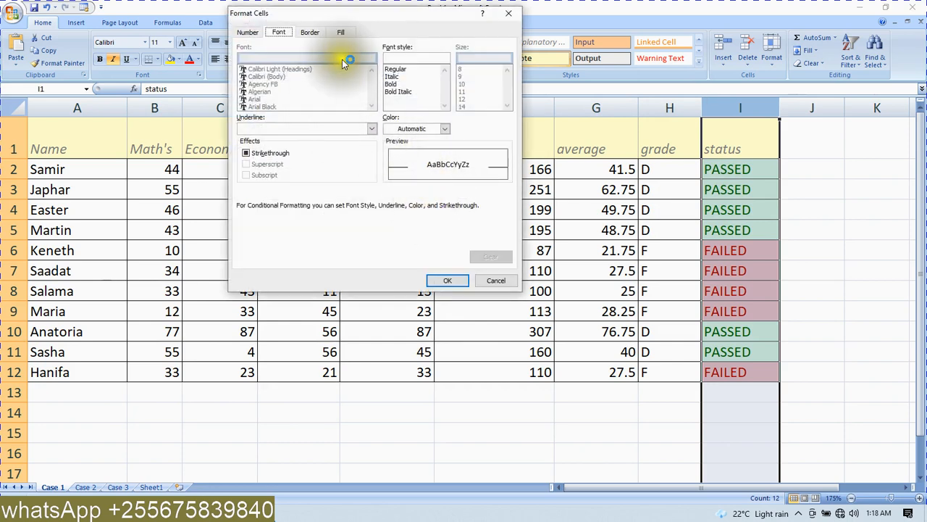
{"action": "left_click", "coordinate": [310, 32]}
{"action": "left_click", "coordinate": [341, 32]}
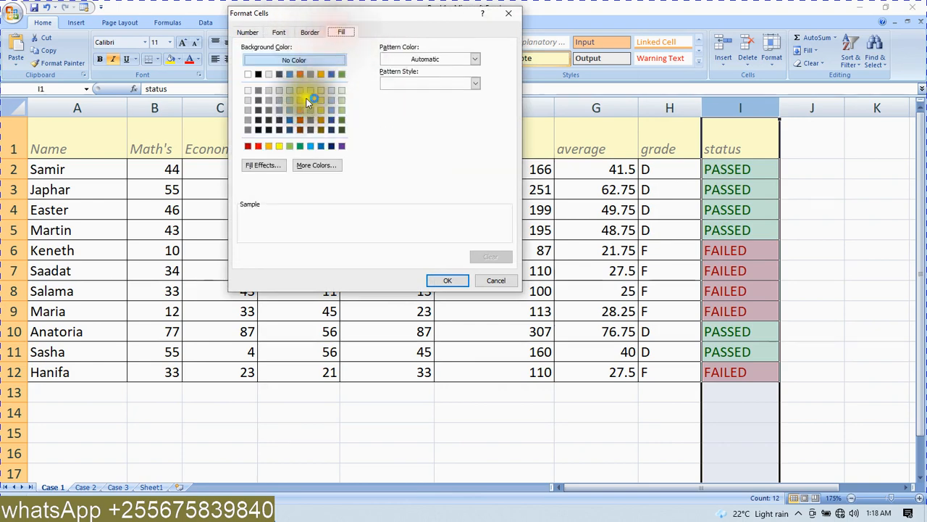
{"action": "left_click", "coordinate": [258, 145]}
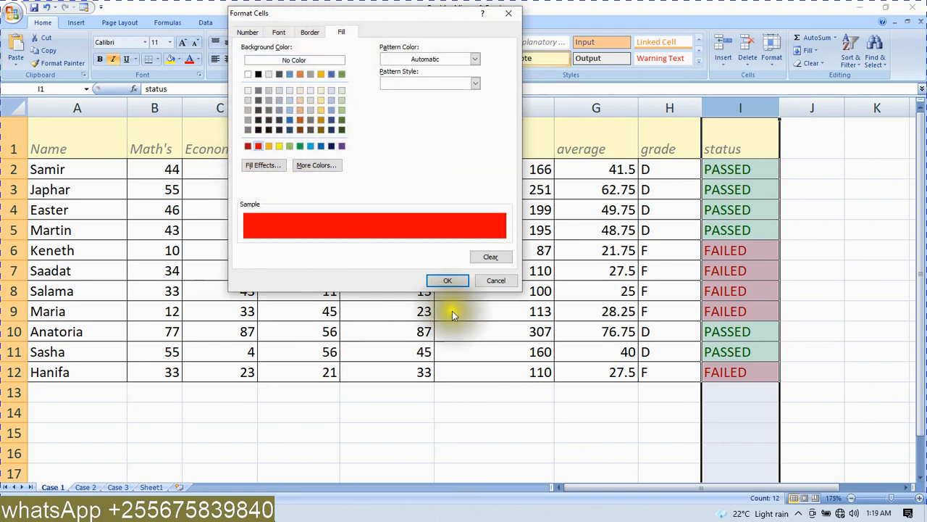
{"action": "left_click", "coordinate": [447, 281]}
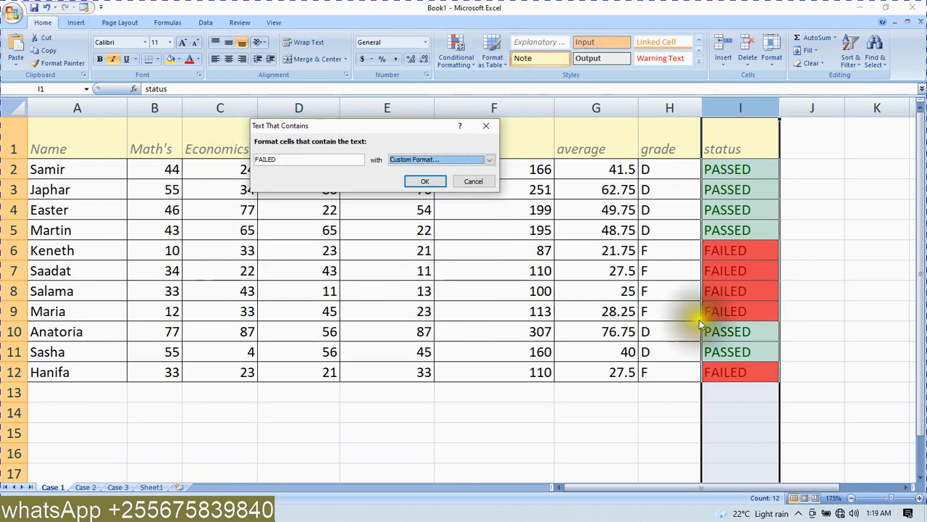
{"action": "left_click", "coordinate": [427, 181]}
{"action": "left_click", "coordinate": [669, 448]}
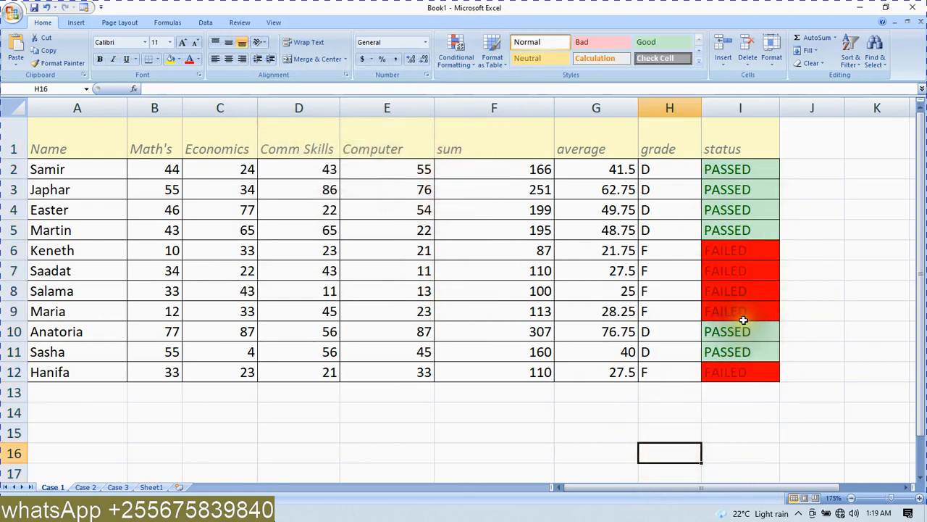
Add the summary labels below the table: SUMMARY in A14, failed in A15 and passed in A16
{"action": "left_click", "coordinate": [728, 166]}
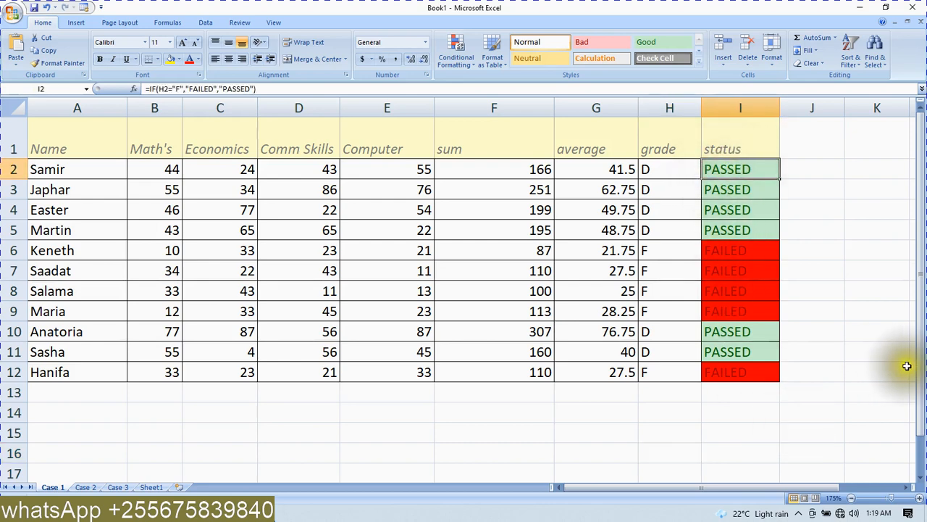
{"action": "mouse_move", "coordinate": [919, 373]}
{"action": "left_mouse_down"}
{"action": "mouse_move", "coordinate": [922, 392]}
{"action": "mouse_move", "coordinate": [915, 356]}
{"action": "left_mouse_up"}
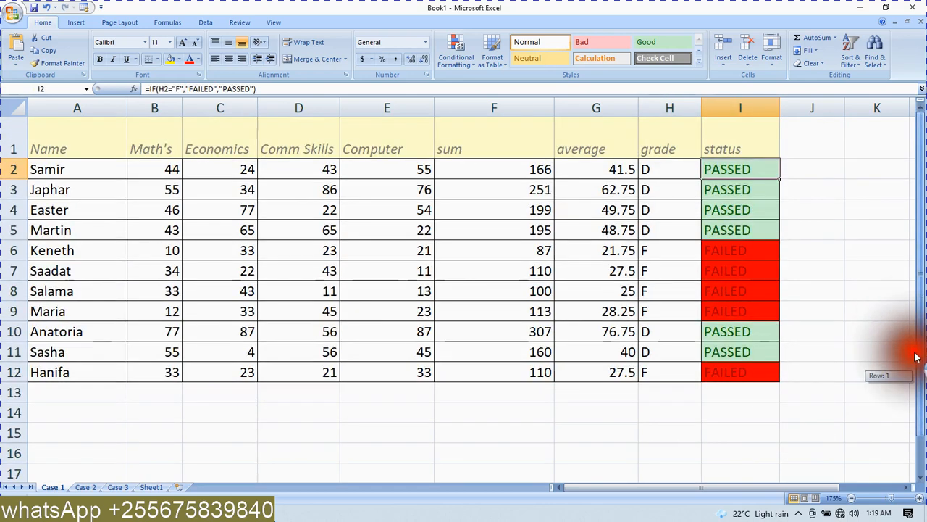
{"action": "double_click", "coordinate": [77, 416]}
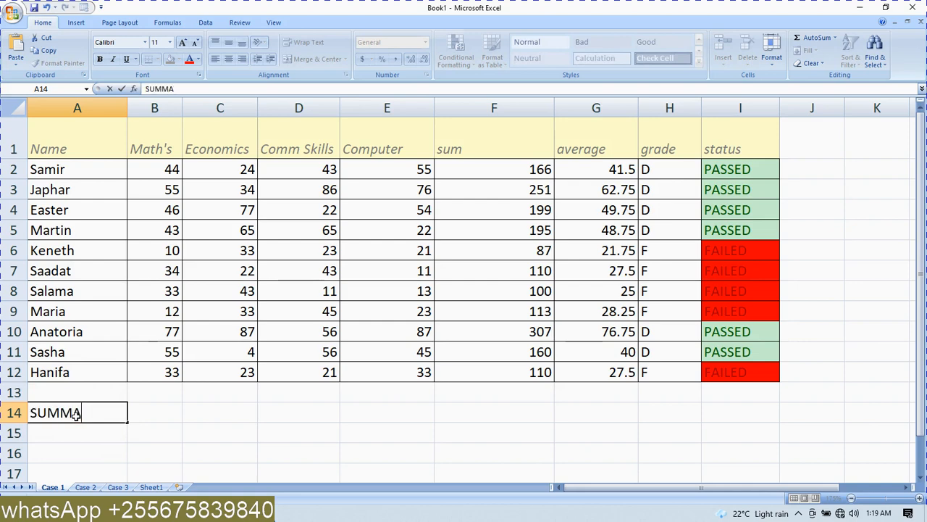
{"action": "left_click", "coordinate": [69, 434]}
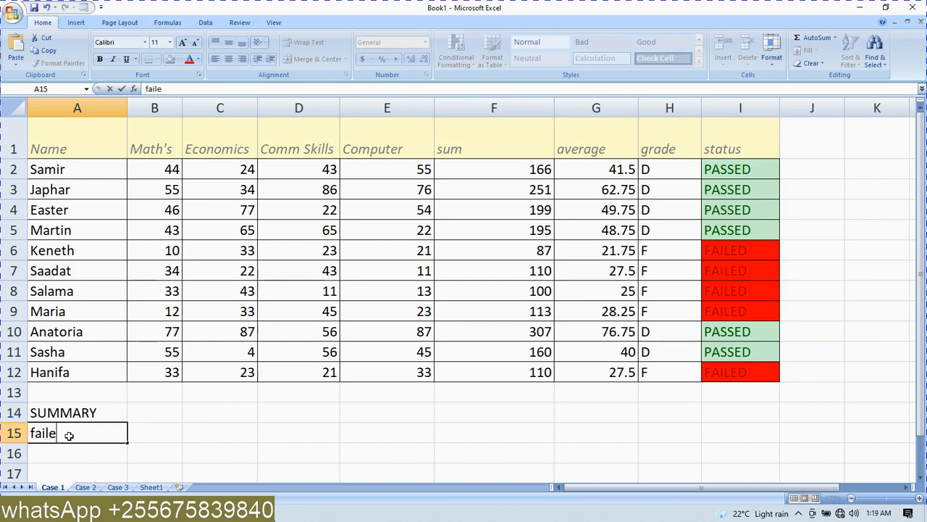
{"action": "left_click", "coordinate": [67, 452]}
{"action": "type", "text": "passed"}
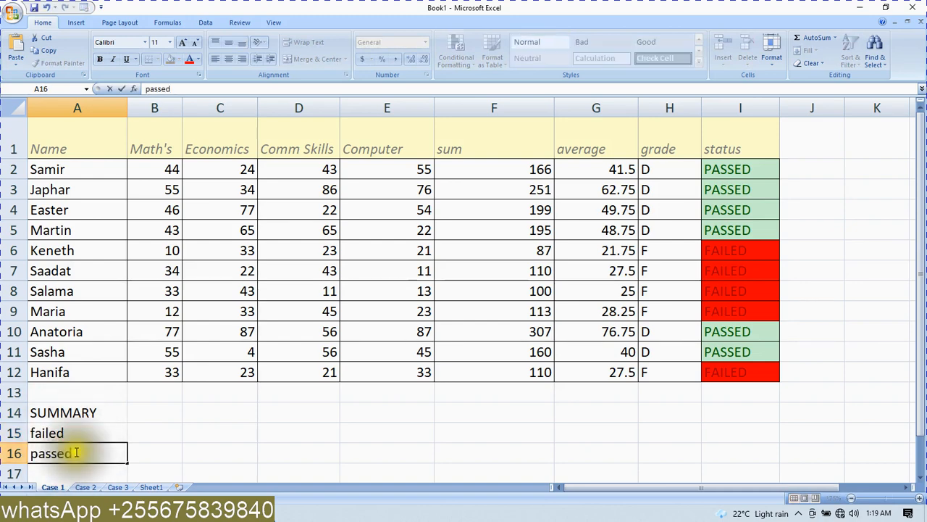
Widen column B slightly and begin a COUNTIF formula in B15, beside the failed label
{"action": "left_click", "coordinate": [152, 436]}
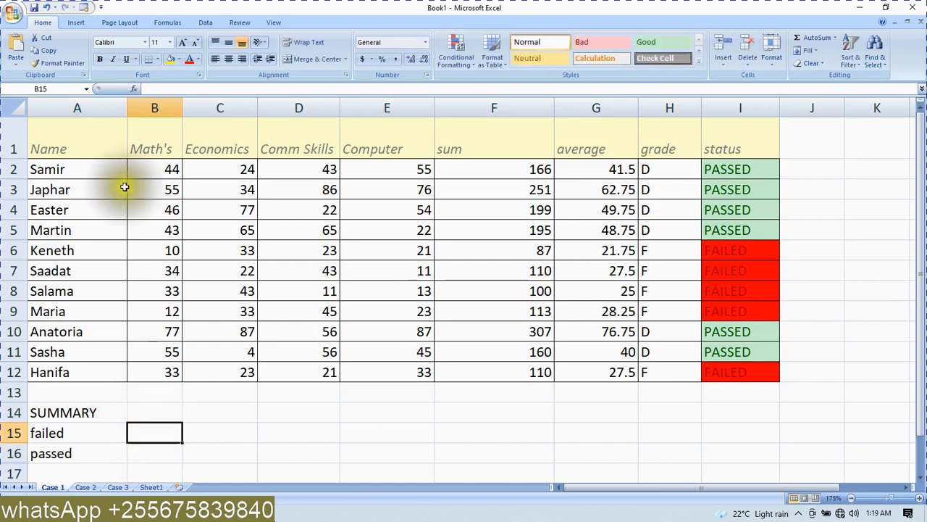
{"action": "left_click_drag", "start_coordinate": [182, 107], "coordinate": [204, 107]}
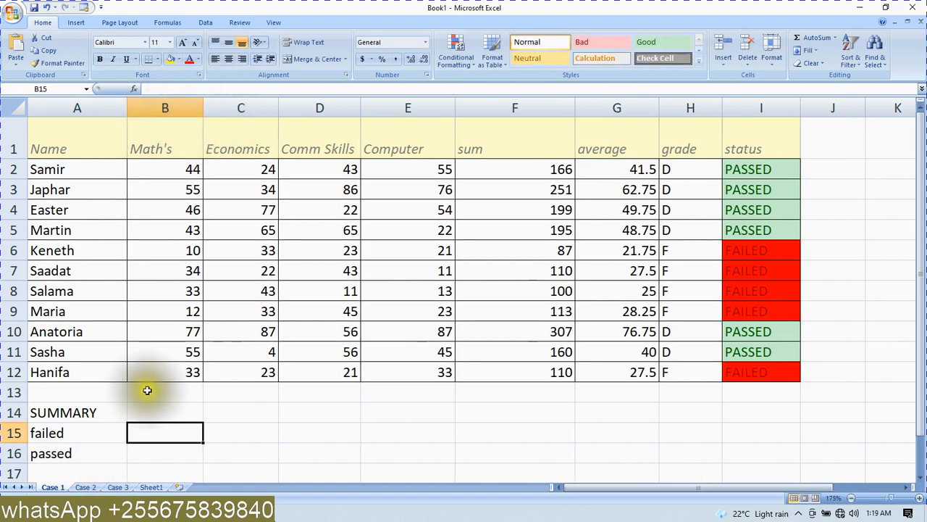
{"action": "left_click", "coordinate": [139, 436]}
{"action": "type", "text": "=count"}
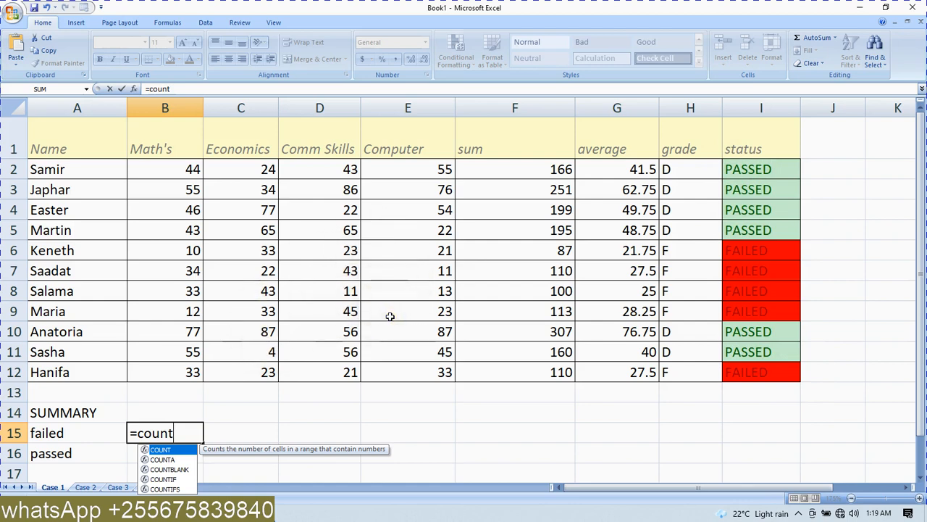
{"action": "type", "text": "i"}
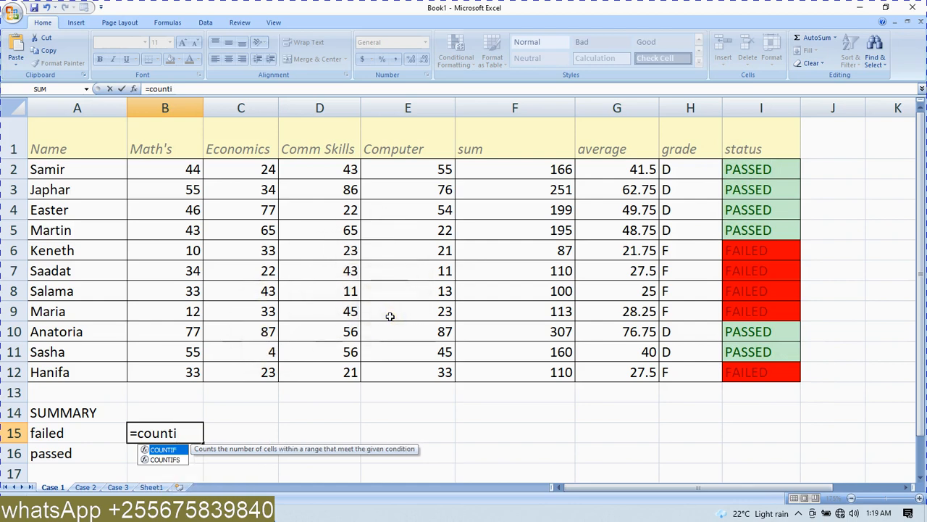
{"action": "key", "text": "Return"}
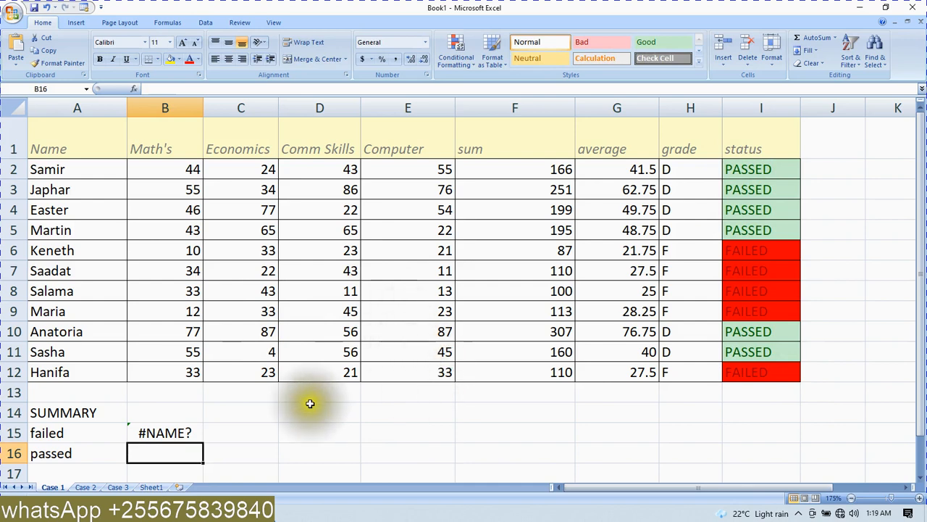
{"action": "double_click", "coordinate": [184, 433]}
{"action": "type", "text": "f"}
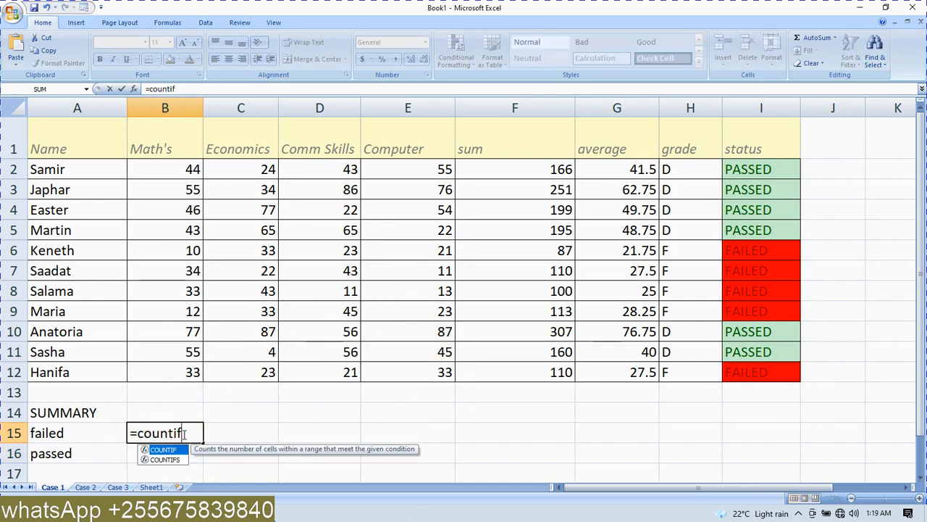
{"action": "type", "text": "("}
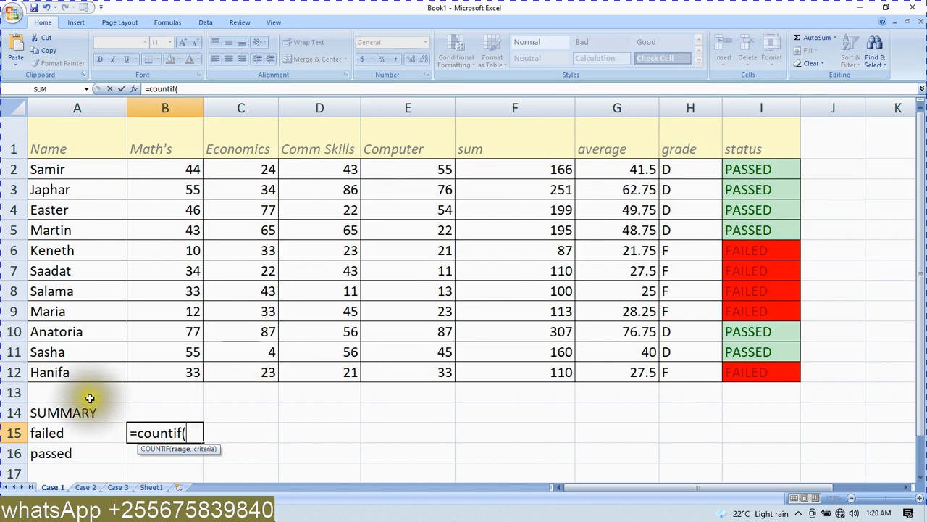
Complete the COUNTIF formula in B15 with the range I2:I12 and the criterion "=PASSED"
{"action": "left_click", "coordinate": [759, 170]}
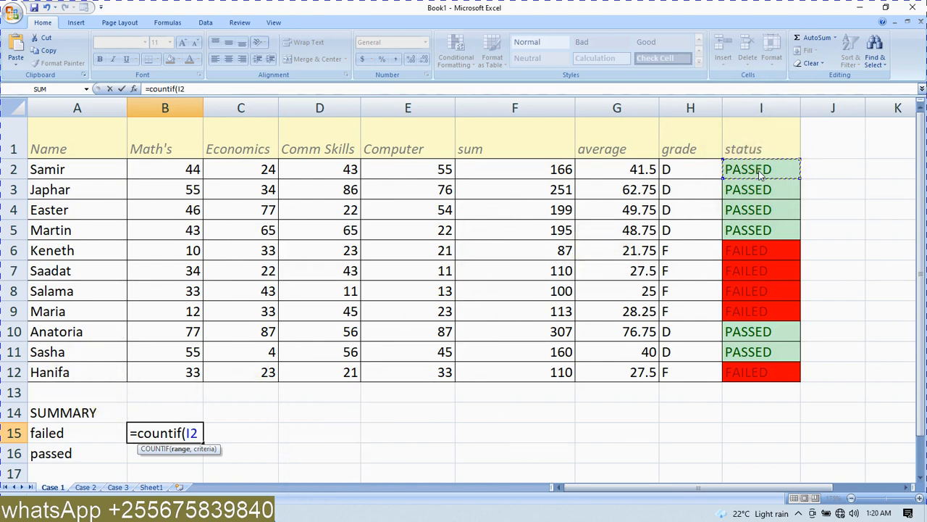
{"action": "type", "text": ":"}
{"action": "key", "text": "BackSpace"}
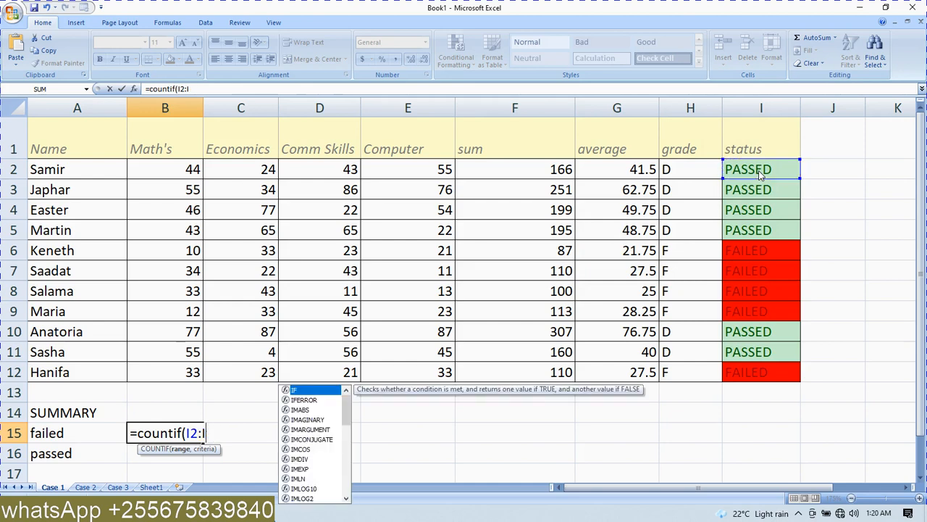
{"action": "type", "text": "12,\"=PASSED"}
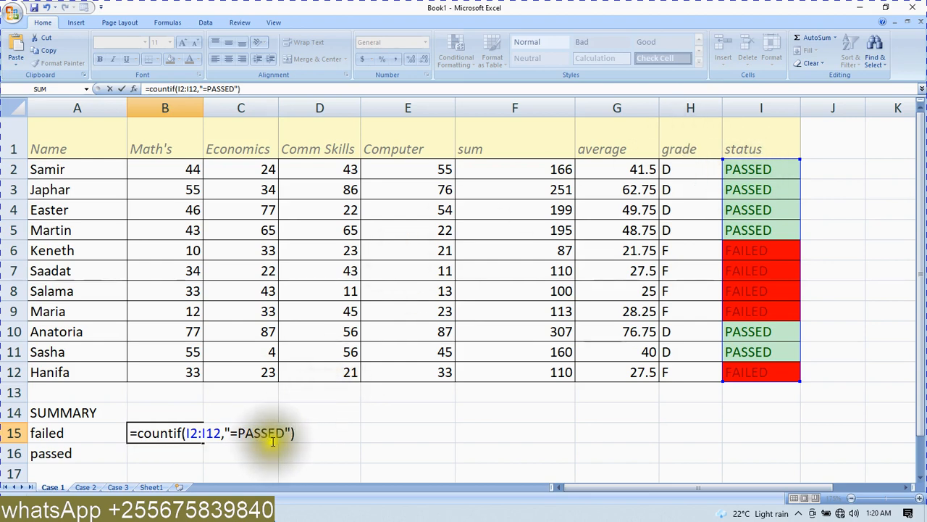
{"action": "left_click", "coordinate": [313, 434]}
{"action": "key", "text": "Return"}
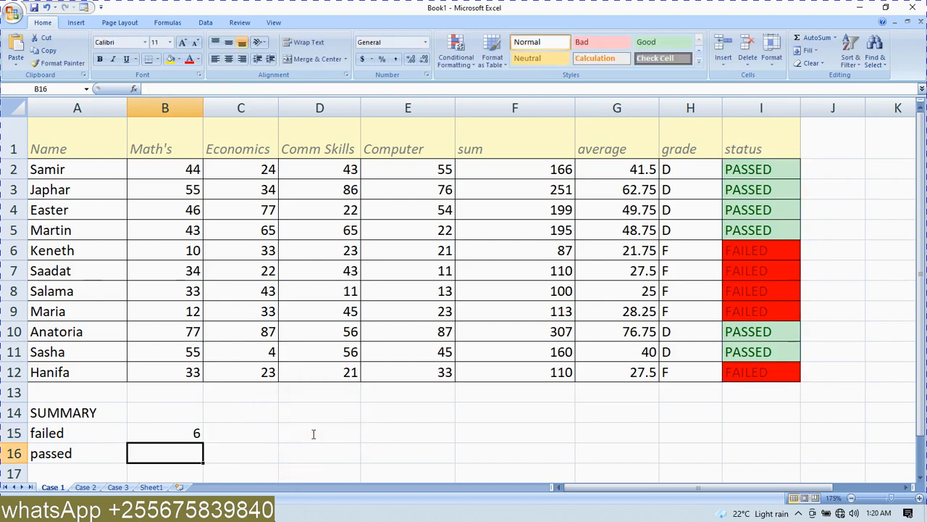
Copy the full COUNTIF formula text from B15 and leave the cell without changing it
{"action": "left_click", "coordinate": [156, 434]}
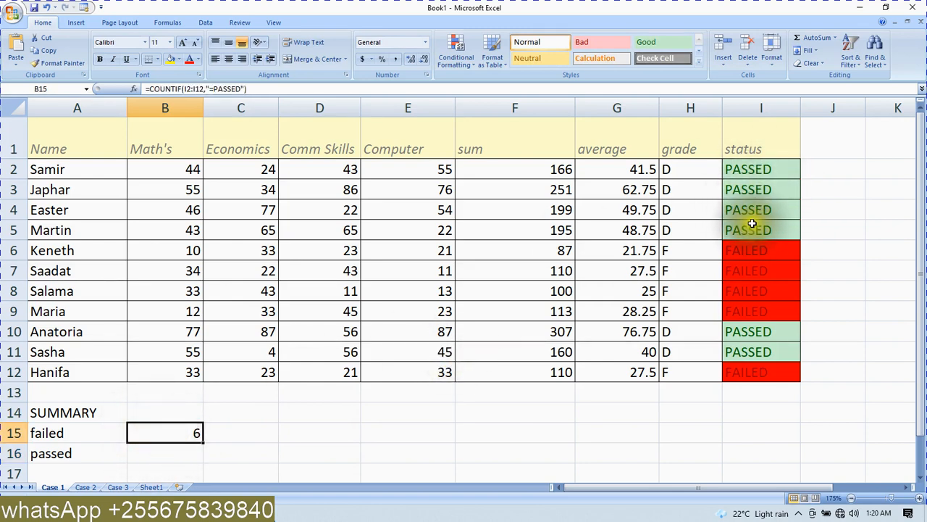
{"action": "double_click", "coordinate": [178, 430]}
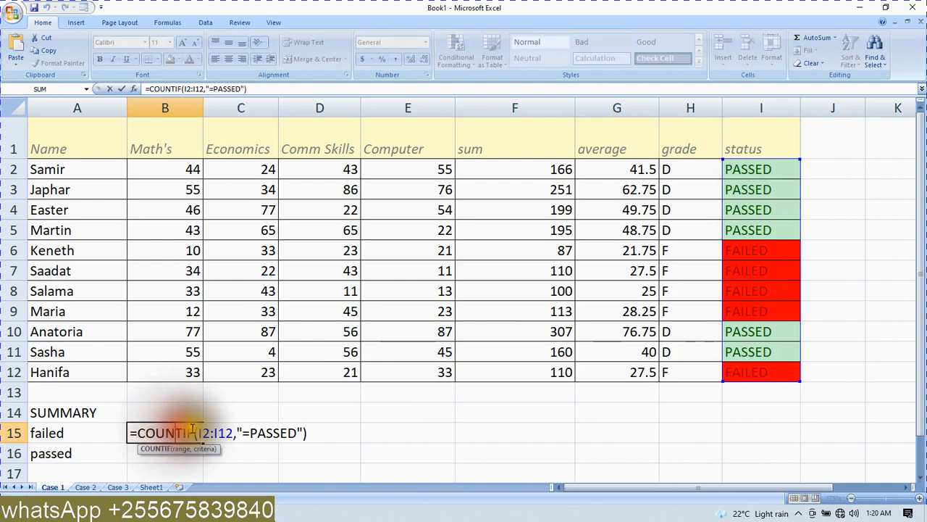
{"action": "left_click_drag", "start_coordinate": [328, 431], "coordinate": [137, 433]}
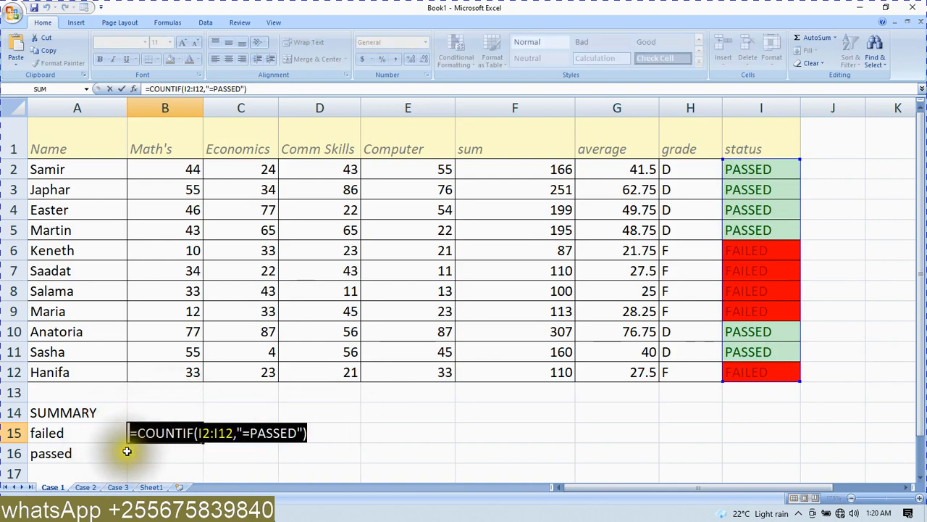
{"action": "left_click", "coordinate": [138, 455]}
{"action": "key", "text": "Escape"}
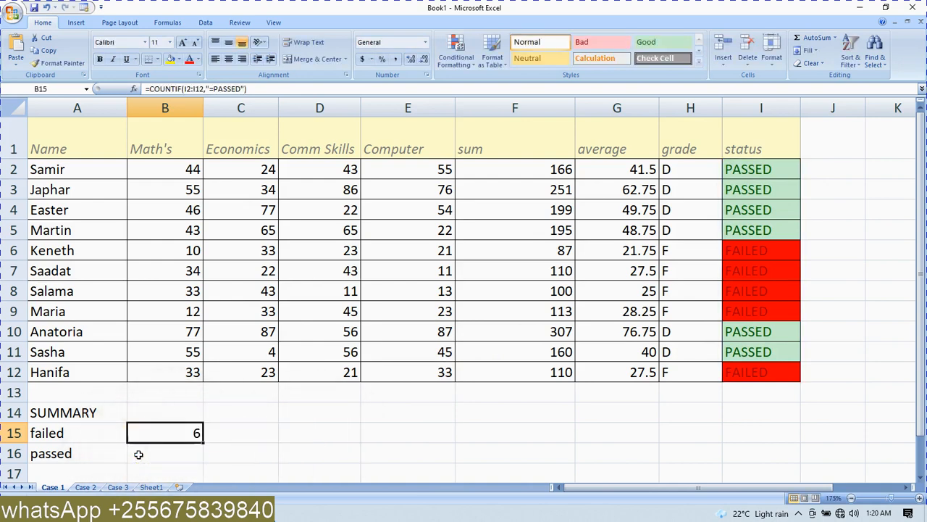
Change the criterion of the COUNTIF formula in B15 to "=FAILED"
{"action": "double_click", "coordinate": [177, 433]}
{"action": "left_click_drag", "start_coordinate": [292, 432], "coordinate": [253, 433]}
{"action": "type", "text": "FAIL"}
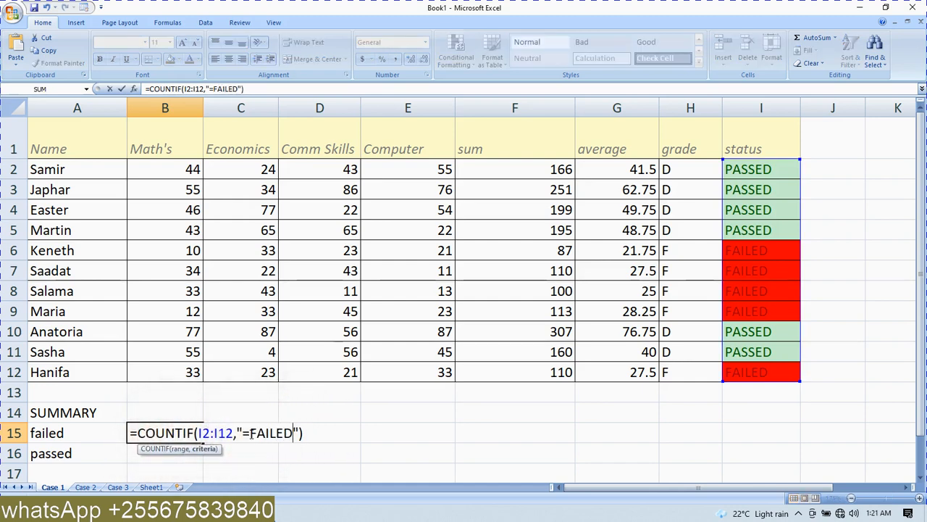
{"action": "type", "text": "ED"}
{"action": "key", "text": "Return"}
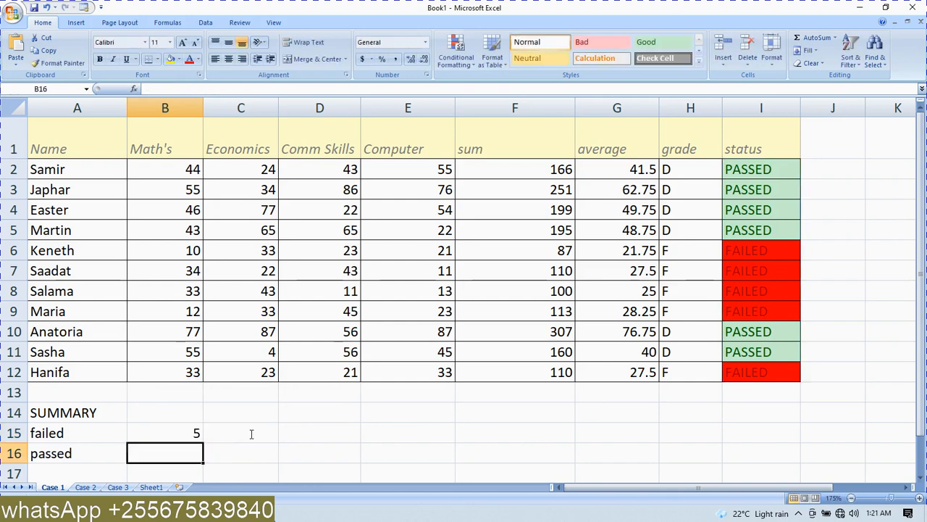
Paste the copied formula =COUNTIF(I2:I12,"=PASSED") into B16, beside the passed label, and check the cell
{"action": "double_click", "coordinate": [165, 456]}
{"action": "key", "text": "ctrl+v"}
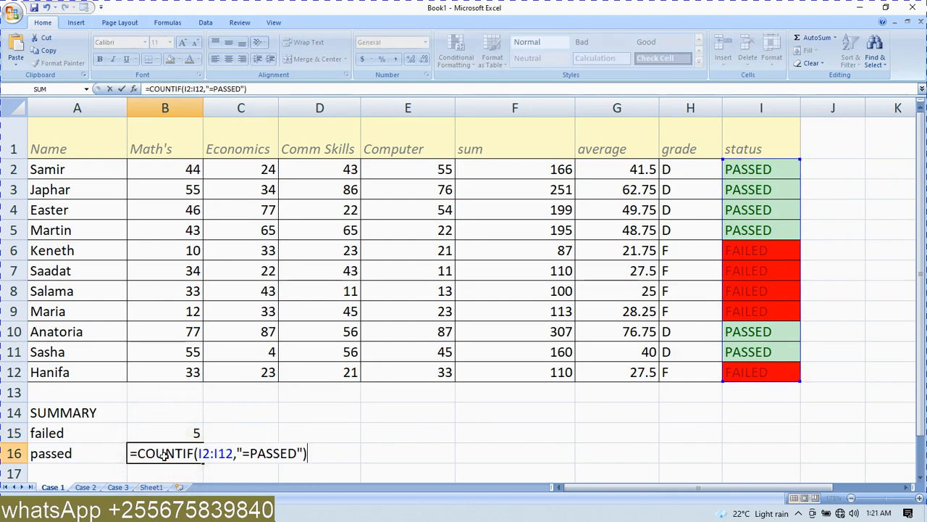
{"action": "key", "text": "Return"}
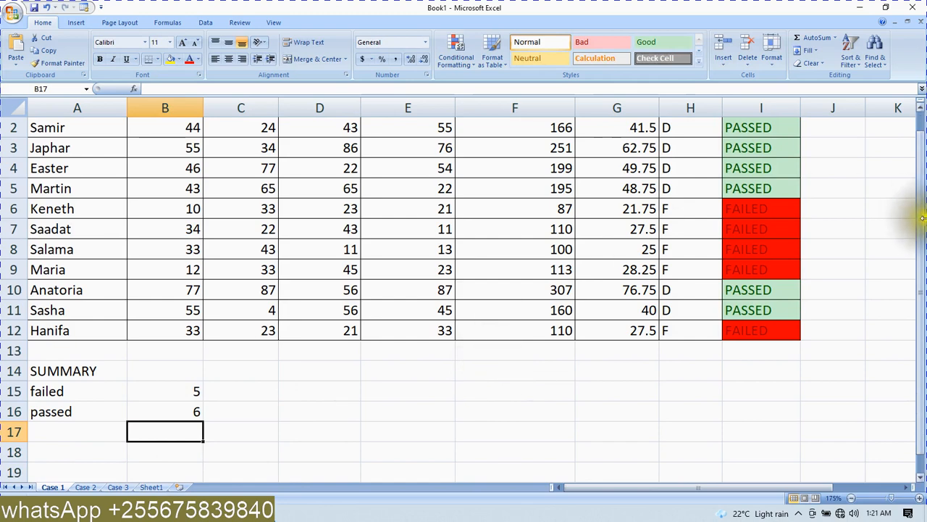
{"action": "left_click_drag", "start_coordinate": [917, 213], "coordinate": [918, 193]}
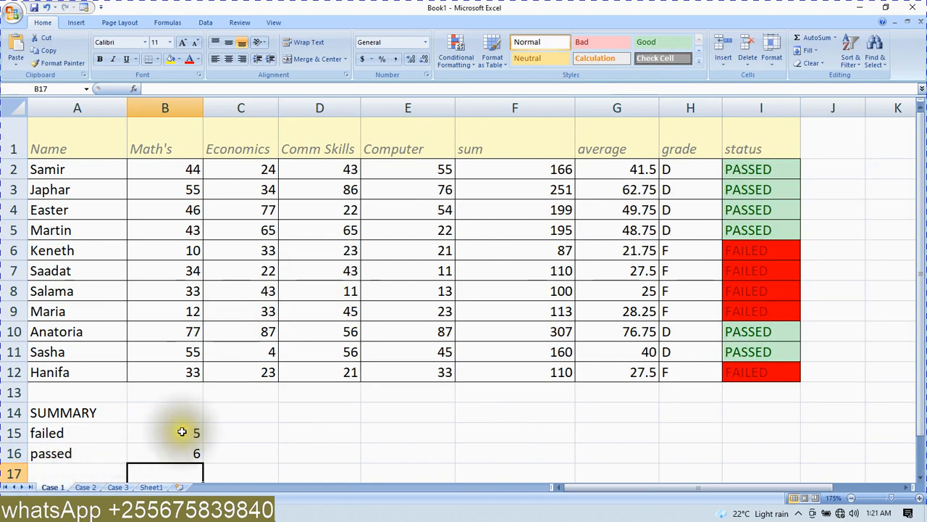
{"action": "left_click", "coordinate": [169, 449]}
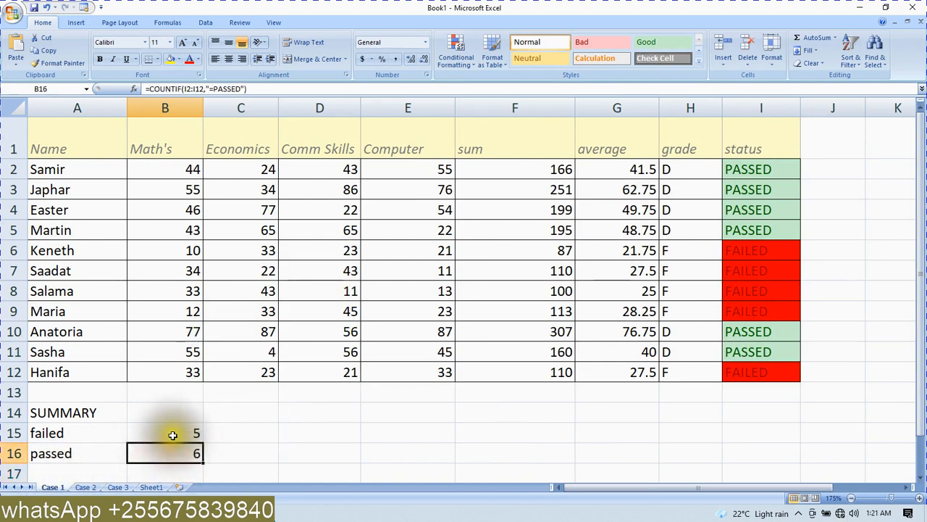